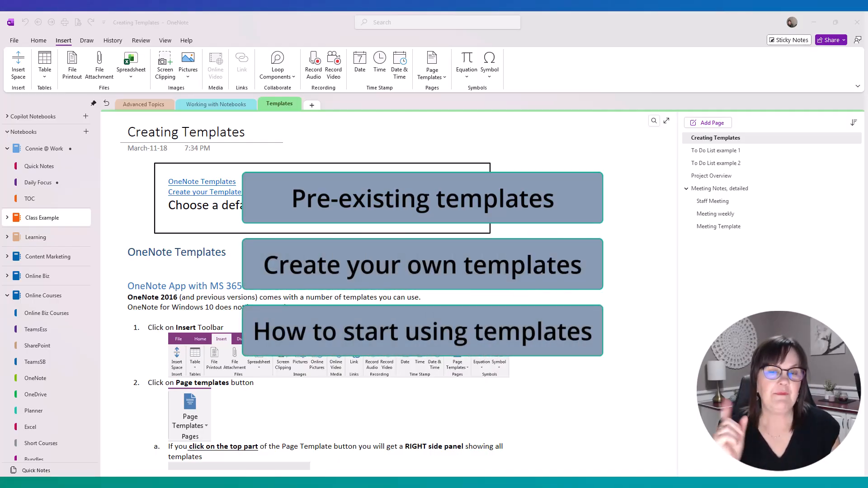
# Step: Add a blank page to the Templates section, plus a page based on the Clock template
pyautogui.click(719, 125)
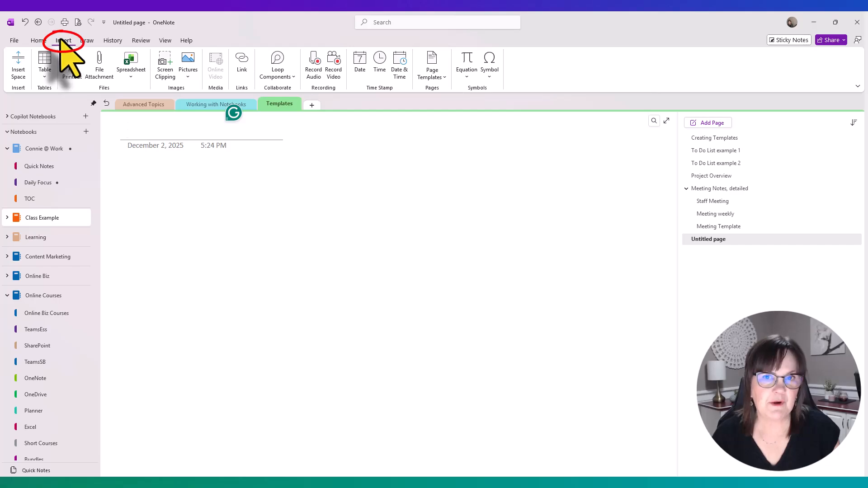
pyautogui.click(442, 78)
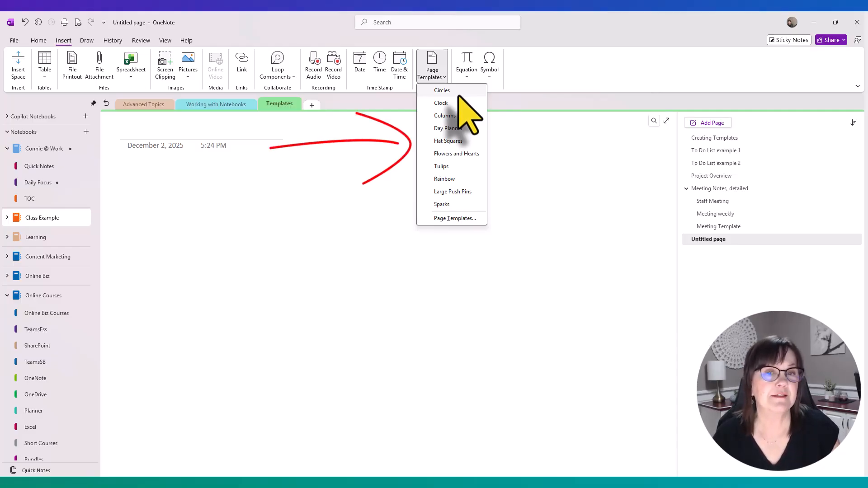
pyautogui.click(458, 102)
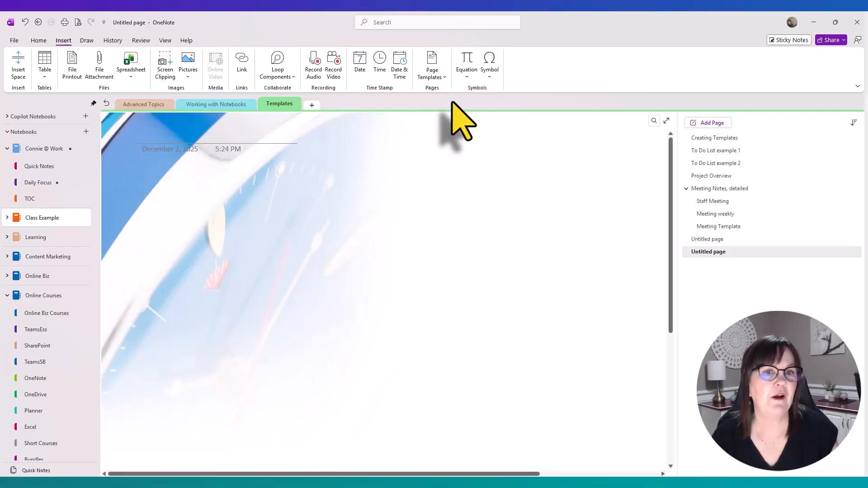
# Step: Add a page based on the Flowers and Hearts template, and revisit the Clock and blank pages for comparison
pyautogui.click(441, 78)
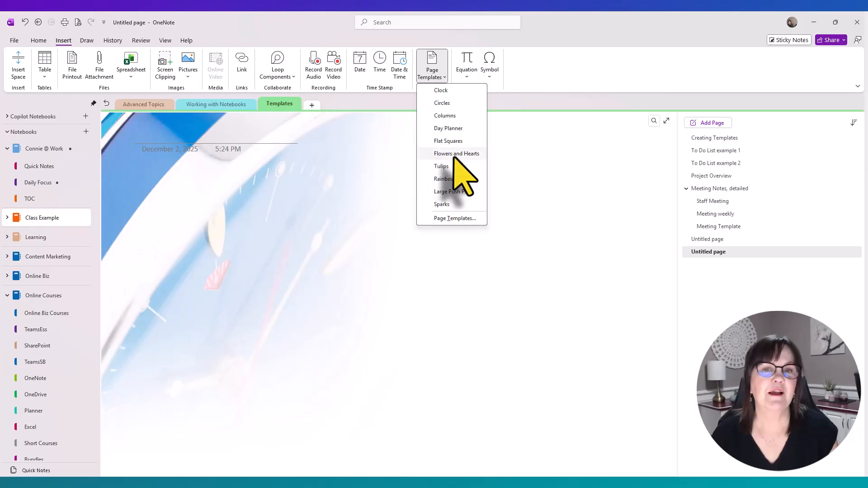
pyautogui.click(454, 156)
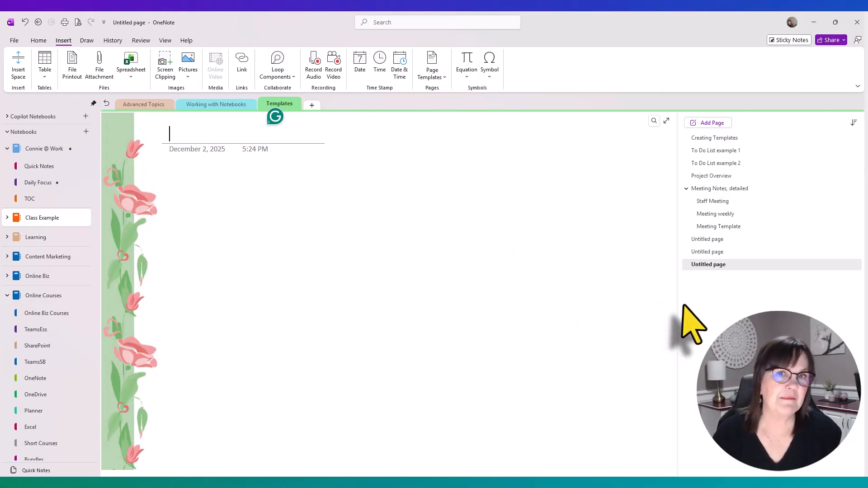
pyautogui.click(719, 252)
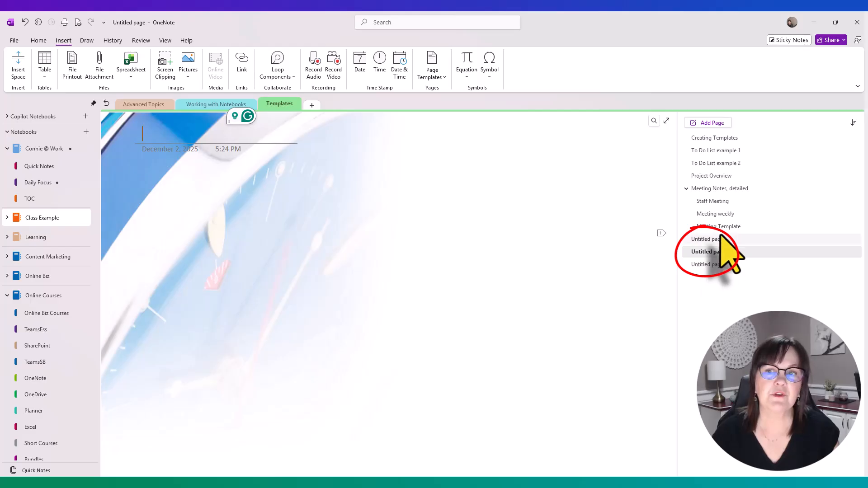
pyautogui.click(719, 239)
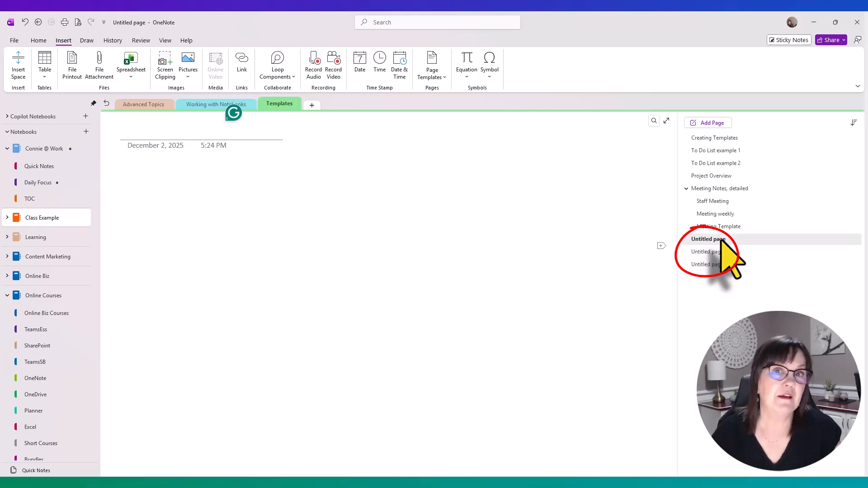
pyautogui.click(719, 252)
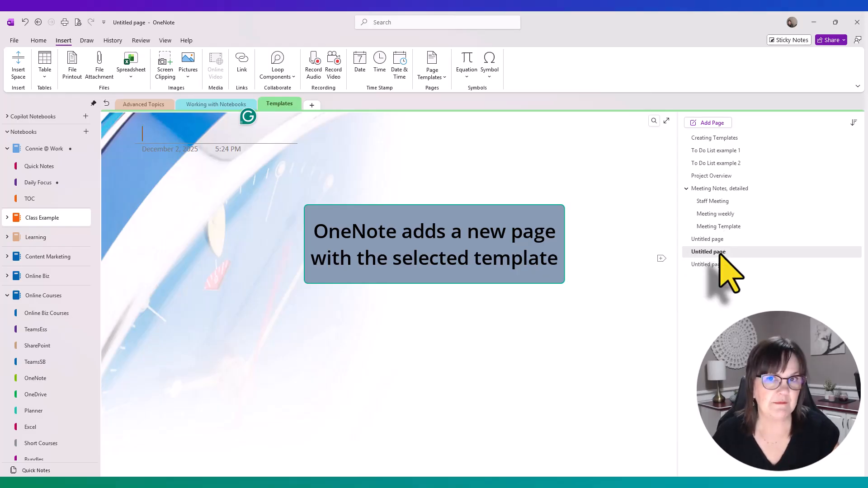
# Step: Open the full list of page templates and expand the My Templates, Academic and Blank categories
pyautogui.click(438, 77)
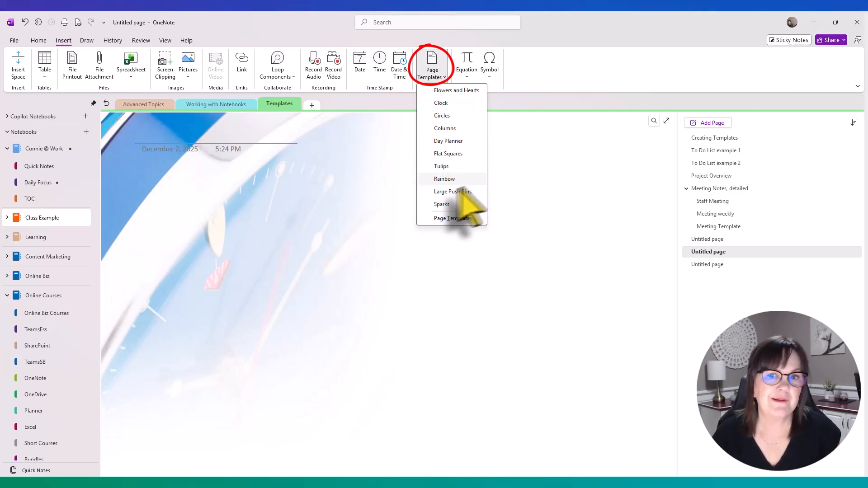
pyautogui.click(448, 219)
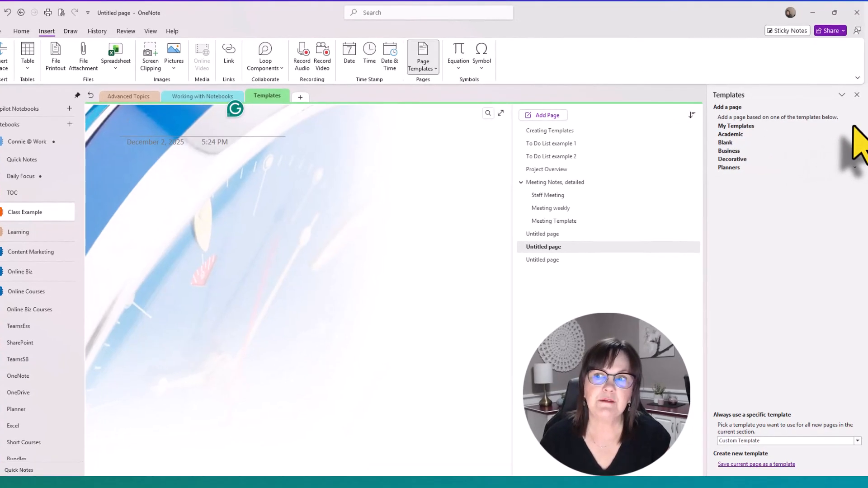
pyautogui.click(854, 127)
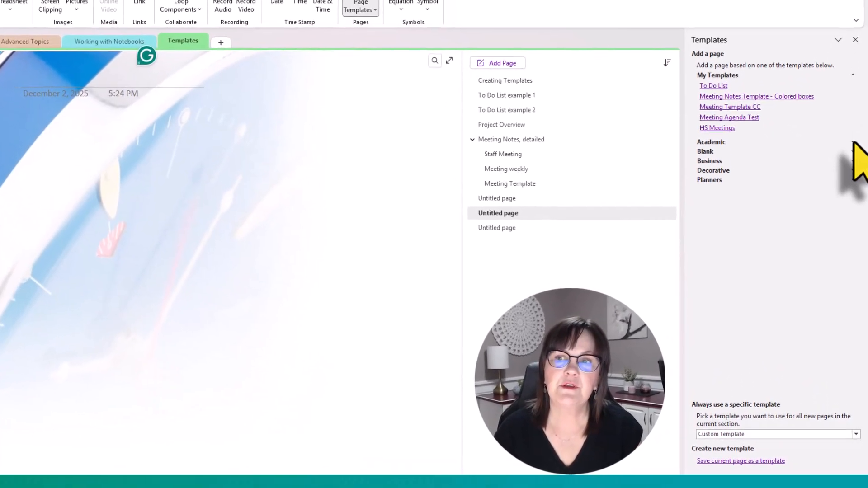
pyautogui.click(855, 184)
pyautogui.click(852, 198)
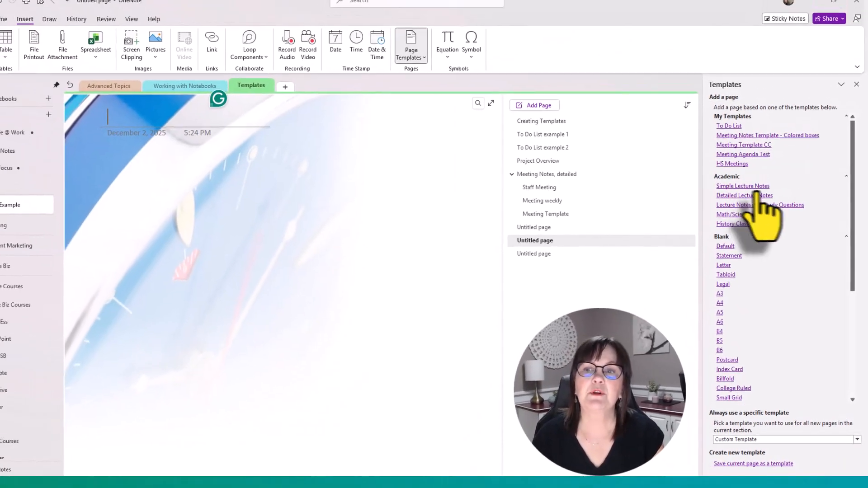
# Step: Add pages from the Detailed Lecture Notes and Math/Science Class Notes templates, and collapse the My Templates and Academic categories
pyautogui.click(746, 195)
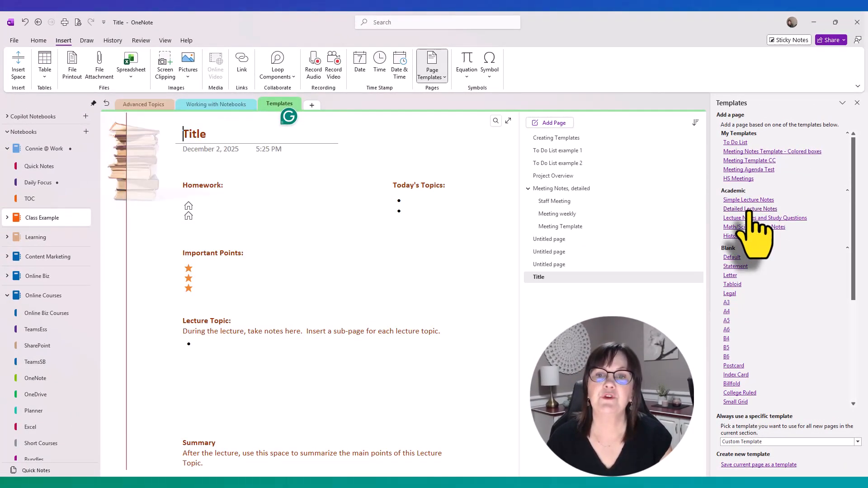
pyautogui.click(755, 227)
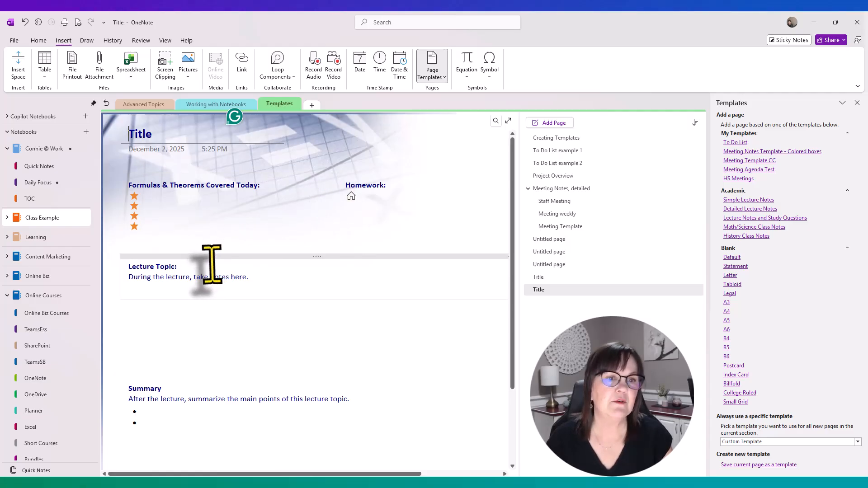
pyautogui.click(847, 133)
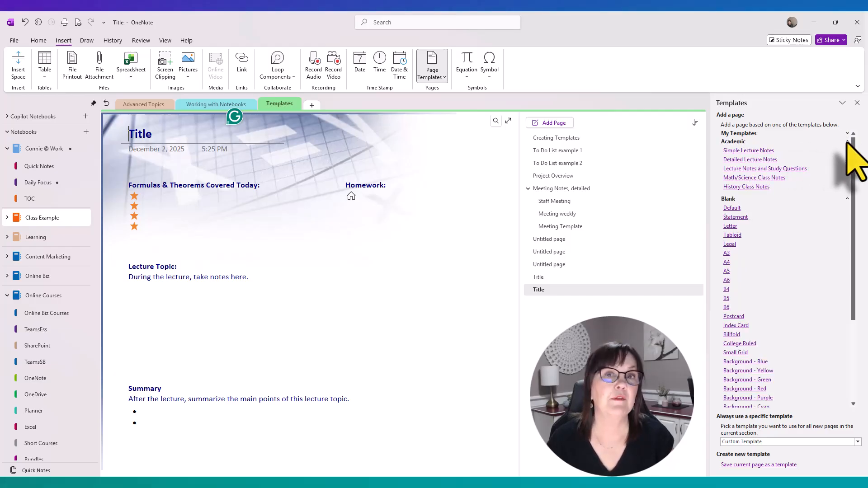
pyautogui.click(848, 142)
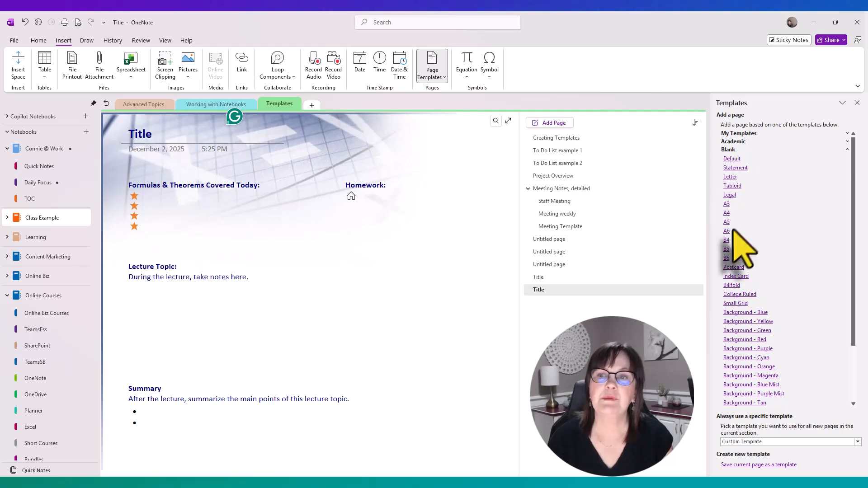
# Step: Add one page from each of the Default, Index Card, College Ruled, Background - Blue and Background - Red blank templates
pyautogui.click(731, 159)
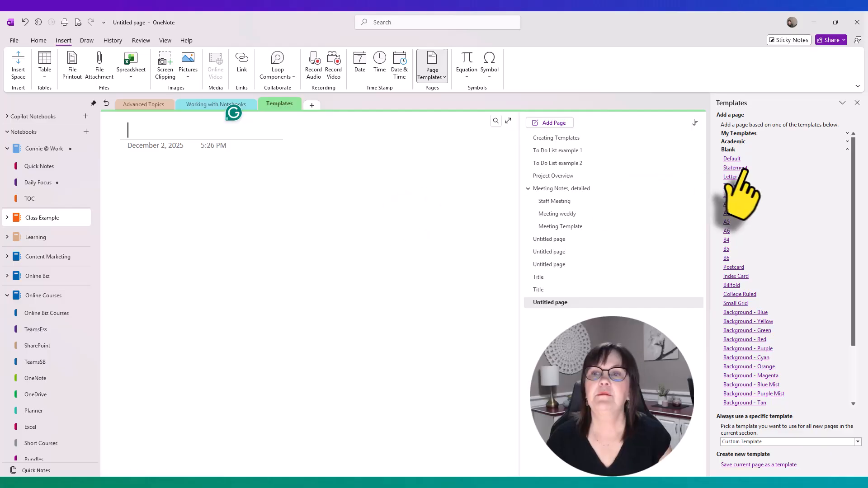
pyautogui.click(744, 280)
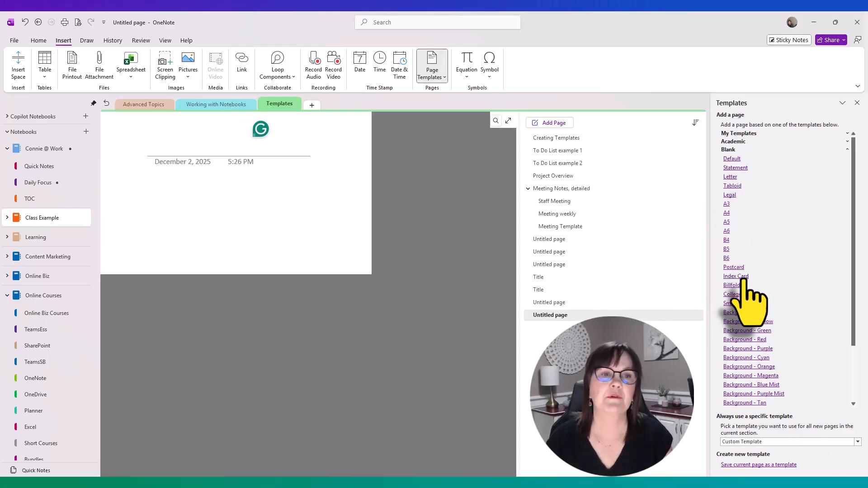
pyautogui.click(743, 296)
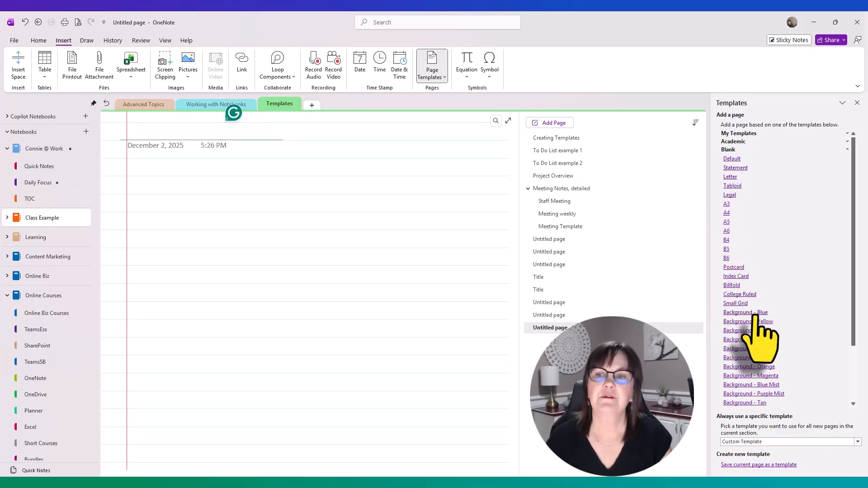
pyautogui.click(748, 313)
pyautogui.click(749, 339)
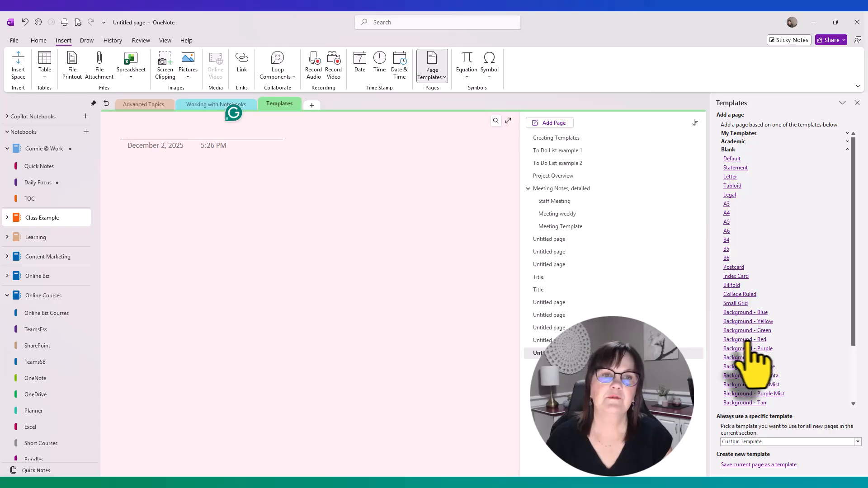
# Step: Switch from the Blank to the Business templates and add a Project Overview page and a Simple Meeting Notes 1 page
pyautogui.click(847, 149)
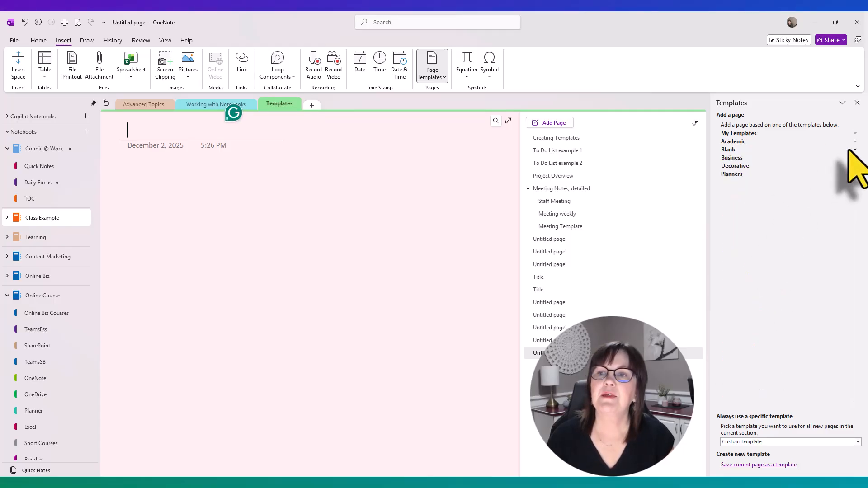
pyautogui.click(732, 158)
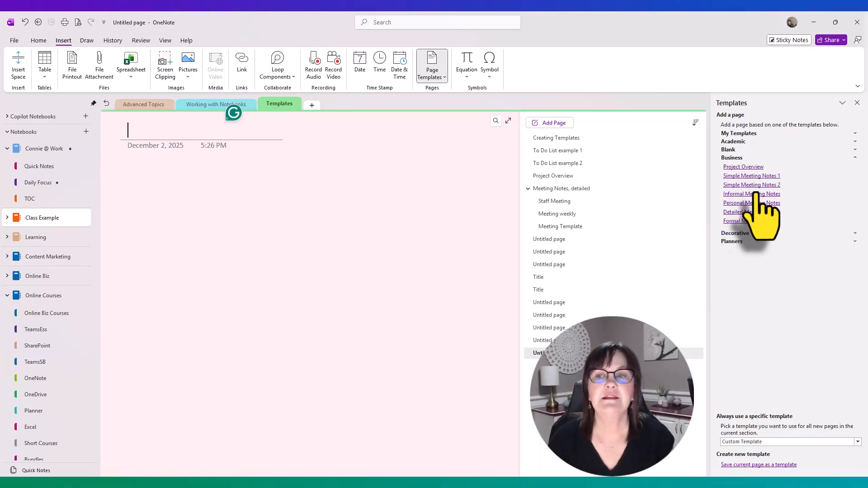
pyautogui.click(747, 167)
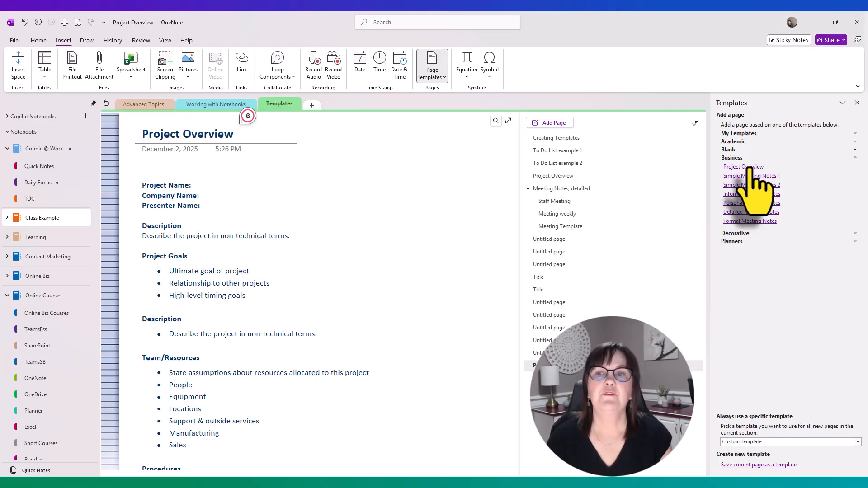
pyautogui.click(754, 176)
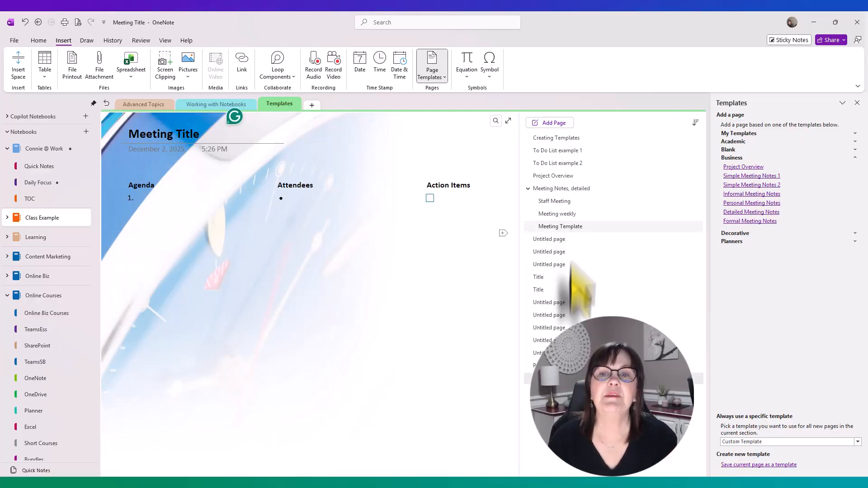
# Step: Delete all the untitled and Title sample pages listed between Meeting Template and the new Project Overview page
pyautogui.click(570, 240)
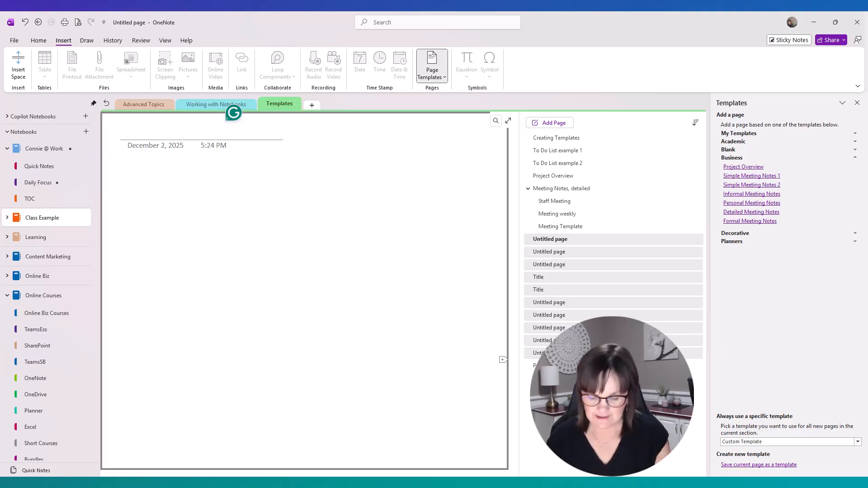
pyautogui.rightClick(610, 306)
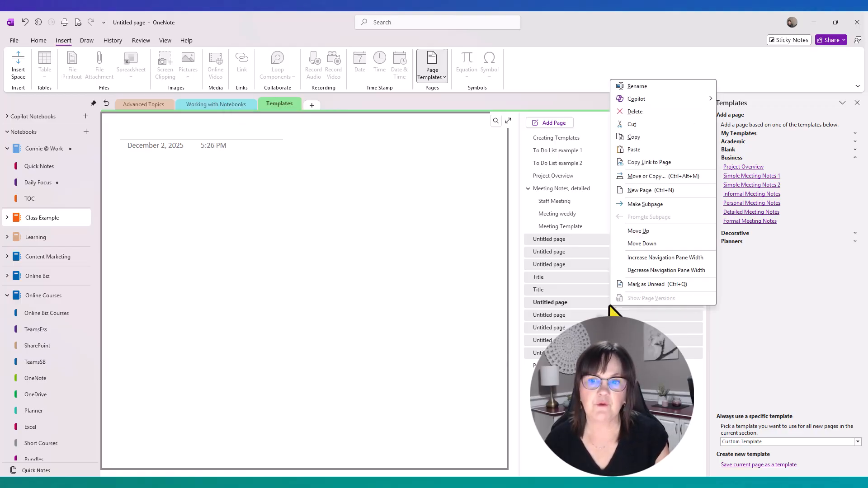
pyautogui.click(635, 111)
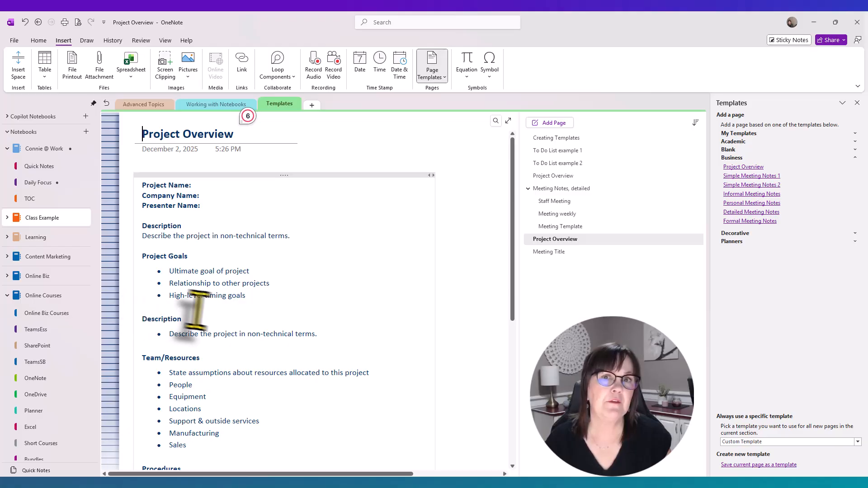
# Step: On the new Project Overview page, enter project name "OneNote Training", company name "Mission Computers" and the presenter's full name
pyautogui.click(208, 196)
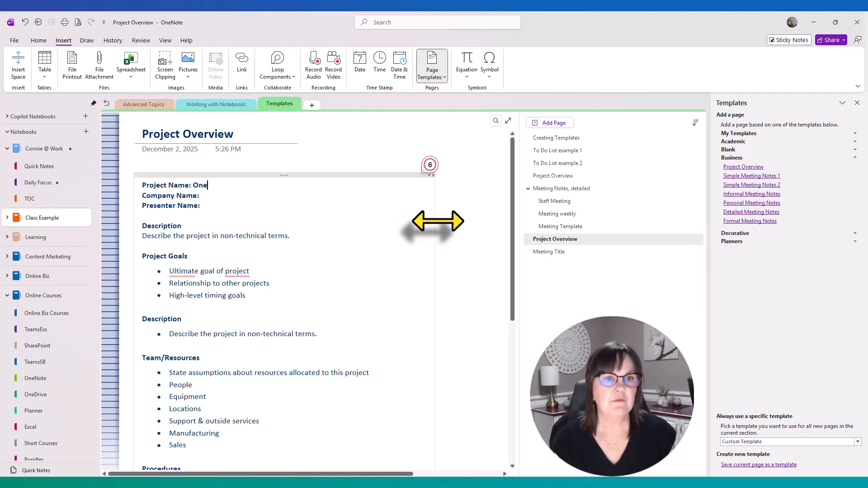
pyautogui.write('OneNote Training')
pyautogui.press('Down')
pyautogui.write('Mission Computers')
pyautogui.press('Down')
pyautogui.write('Connie Clark')
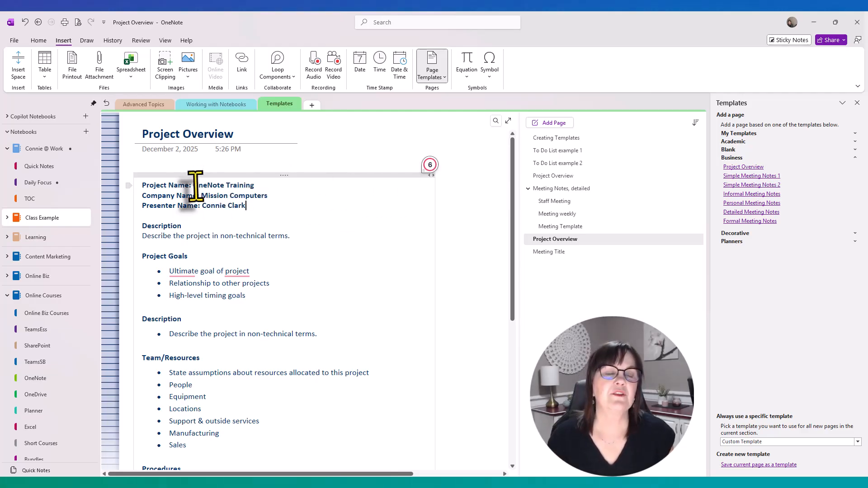
# Step: Colour the entered project name, company name and presenter name red
pyautogui.moveTo(195, 186); pyautogui.dragTo(257, 186)
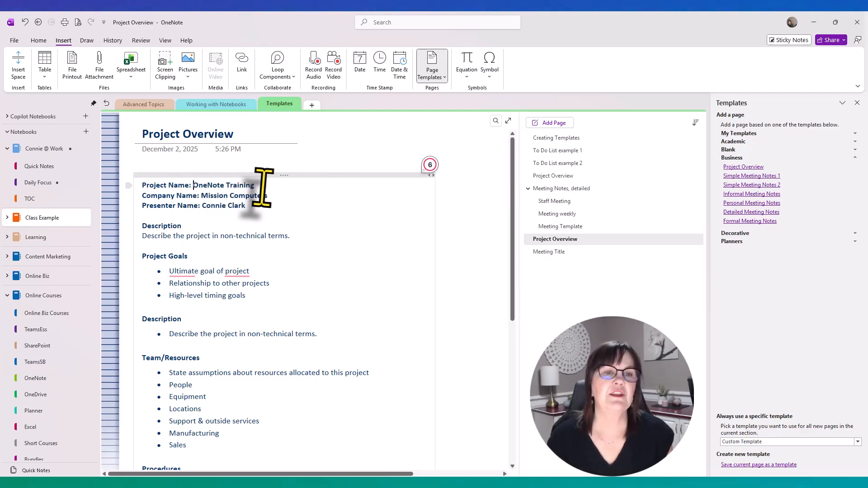
pyautogui.click(38, 40)
pyautogui.click(178, 73)
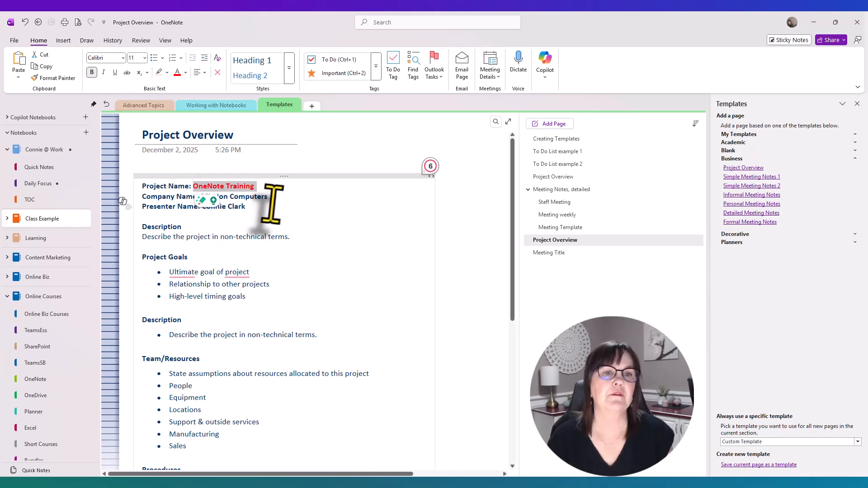
pyautogui.click(208, 194)
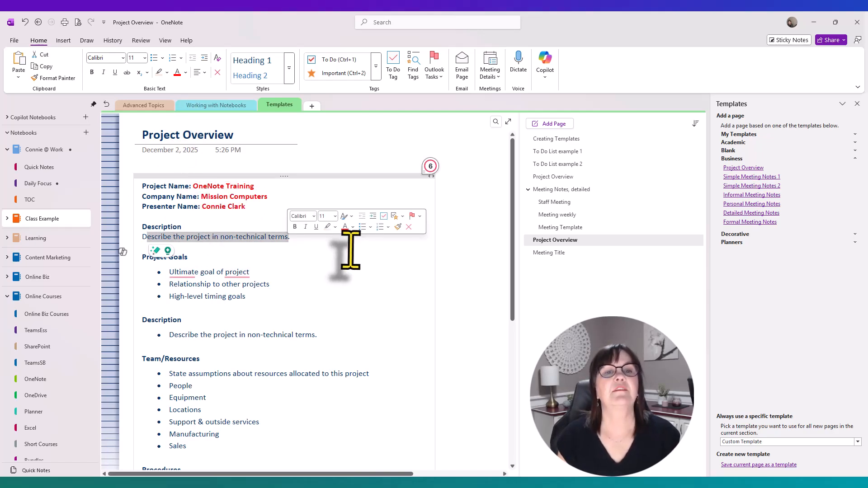
# Step: Replace the placeholder sentence under the first Description heading with "OneNote training project."
pyautogui.click(255, 237)
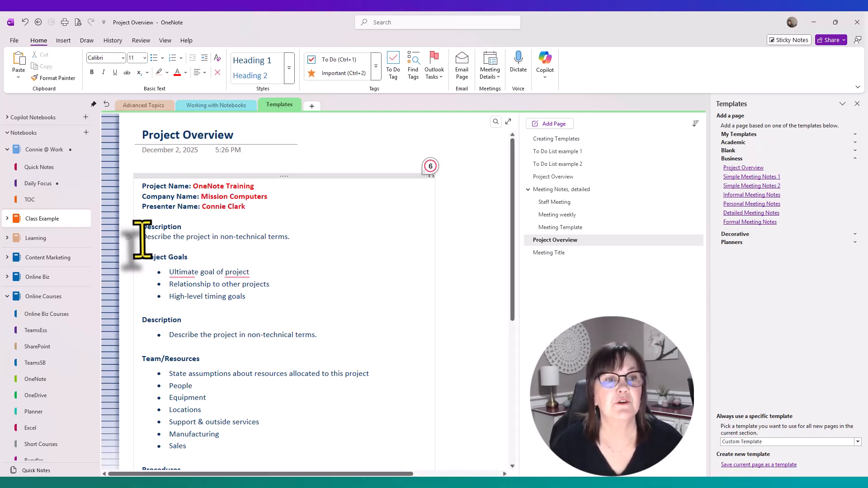
pyautogui.moveTo(143, 237); pyautogui.dragTo(285, 237)
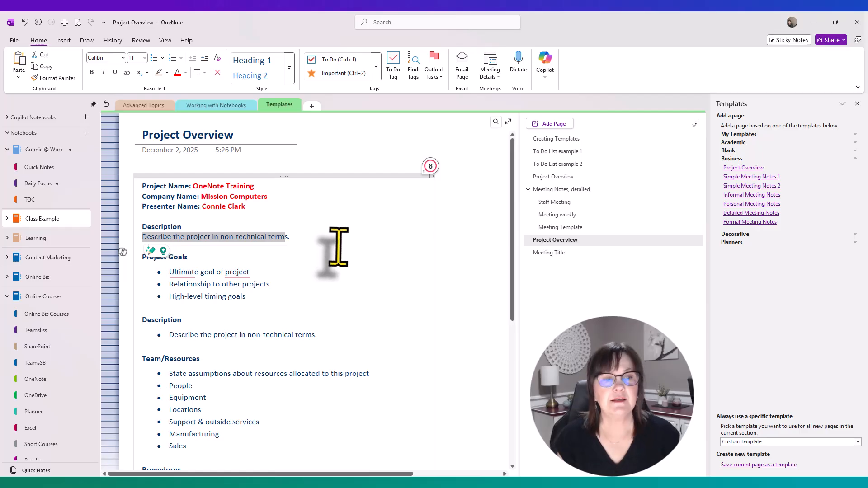
pyautogui.write('OneNote training project.')
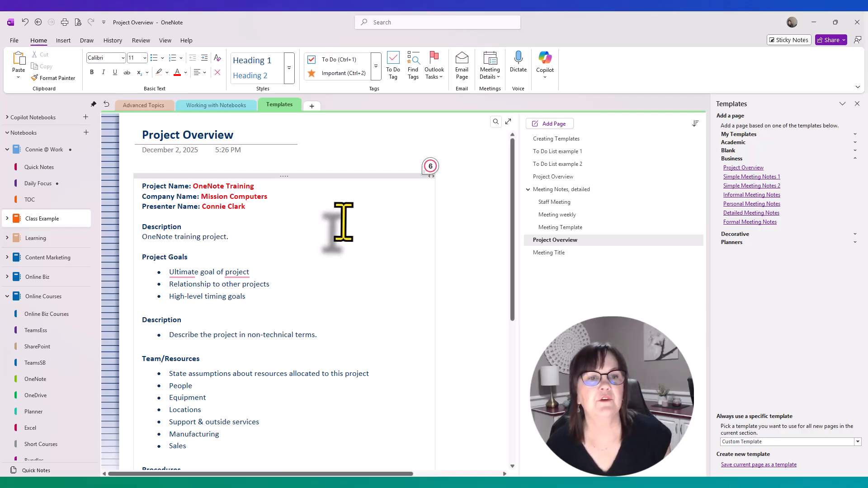
# Step: Delete the Project Goals heading and its three bullet points from the new Project Overview page
pyautogui.click(183, 273)
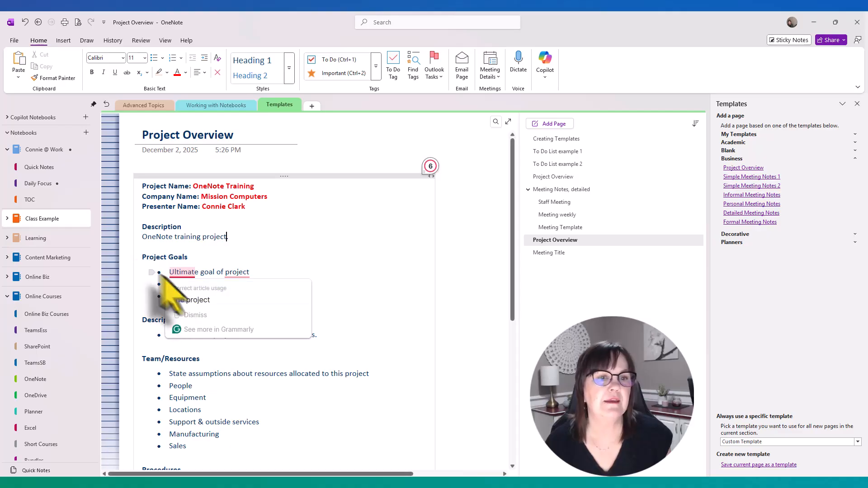
pyautogui.moveTo(143, 258); pyautogui.dragTo(300, 306)
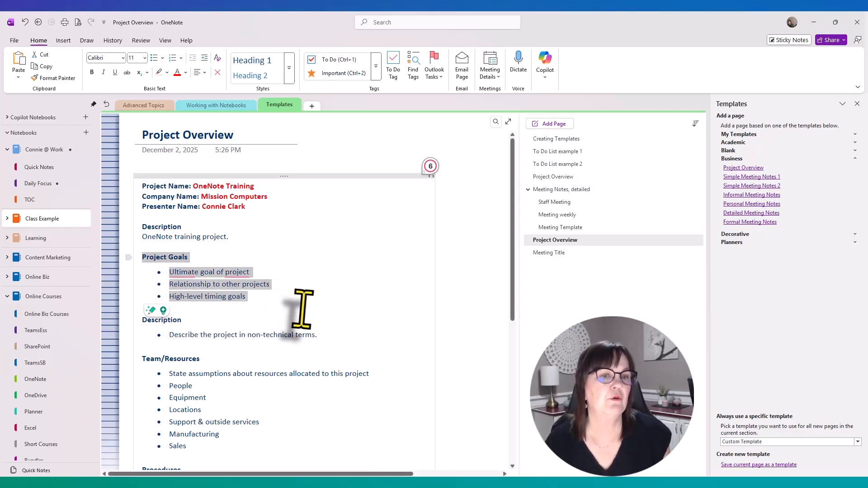
pyautogui.press('Delete')
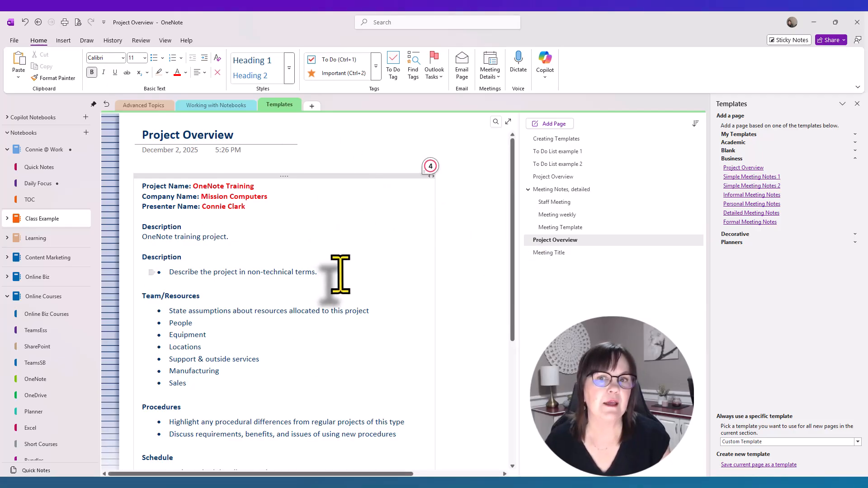
# Step: View the Meeting Title page, then add an Informal Meeting Notes page with agenda items "OneNote Templates" and "Creating our own Templates"
pyautogui.click(553, 253)
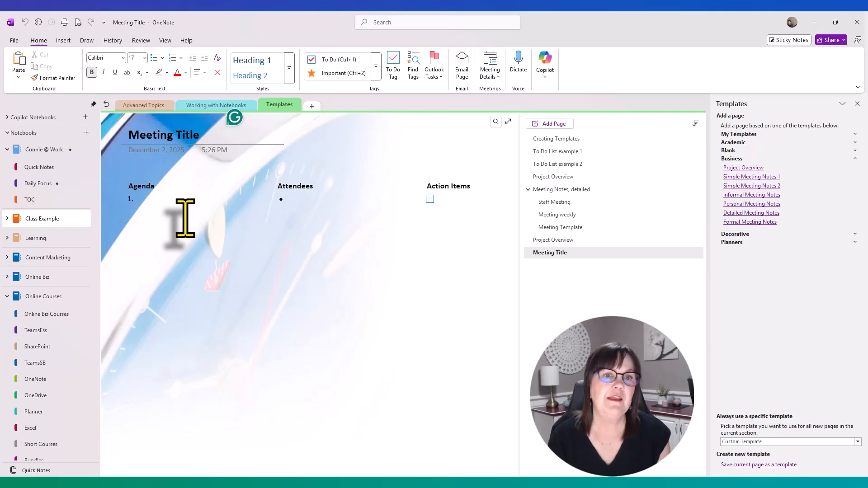
pyautogui.click(766, 194)
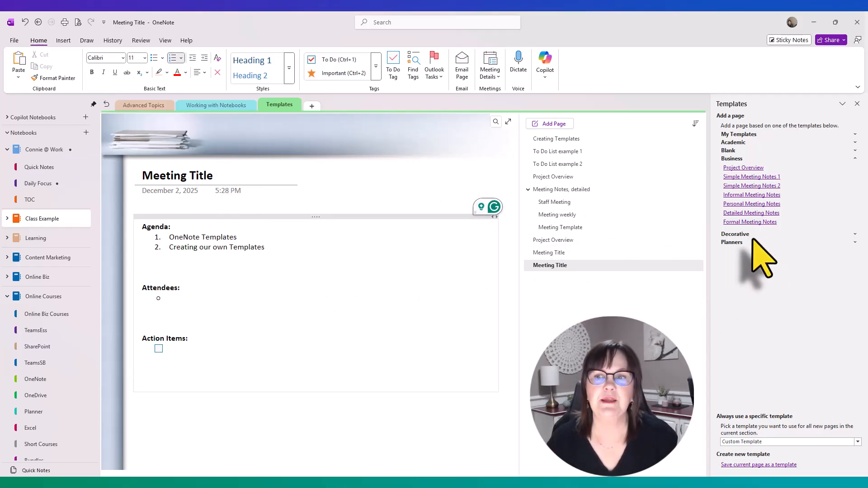
# Step: Add sample pages from the decorative templates Blue Bubbles Corner, Bubbles Margin, Glasses Corner, Pushpins Corner, Blue Clouds, Blue Stripes and Blue Waves
pyautogui.click(854, 158)
pyautogui.click(751, 167)
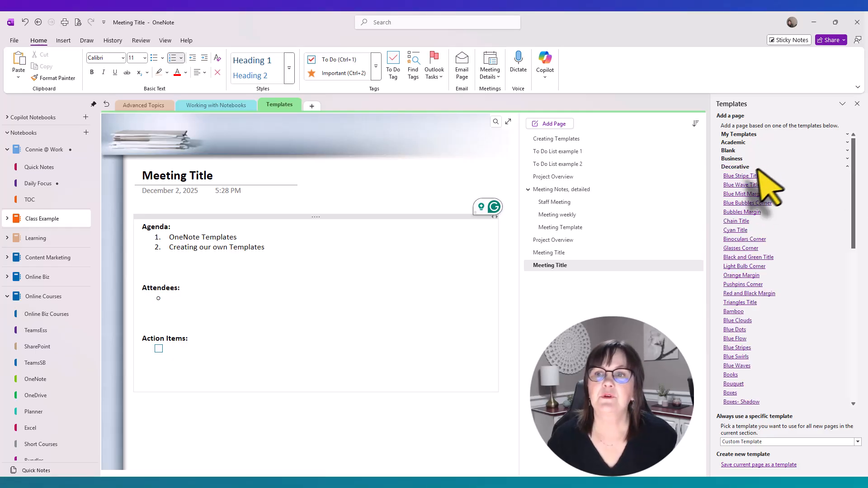
pyautogui.click(752, 204)
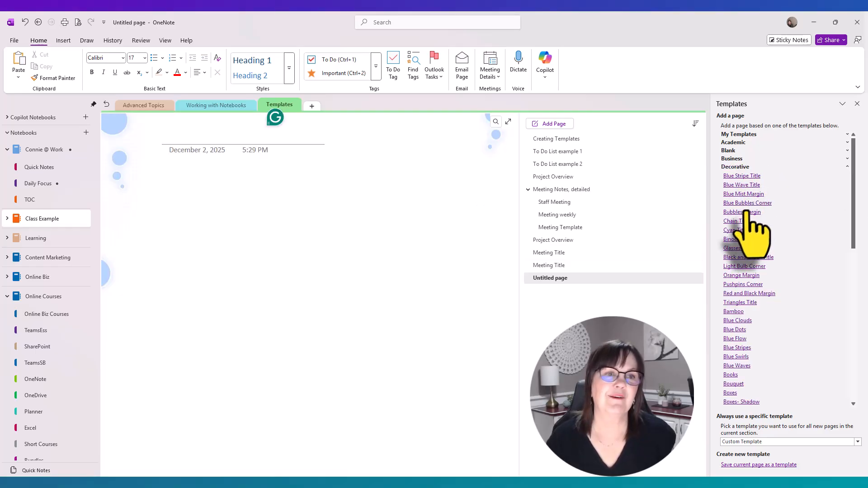
pyautogui.click(745, 212)
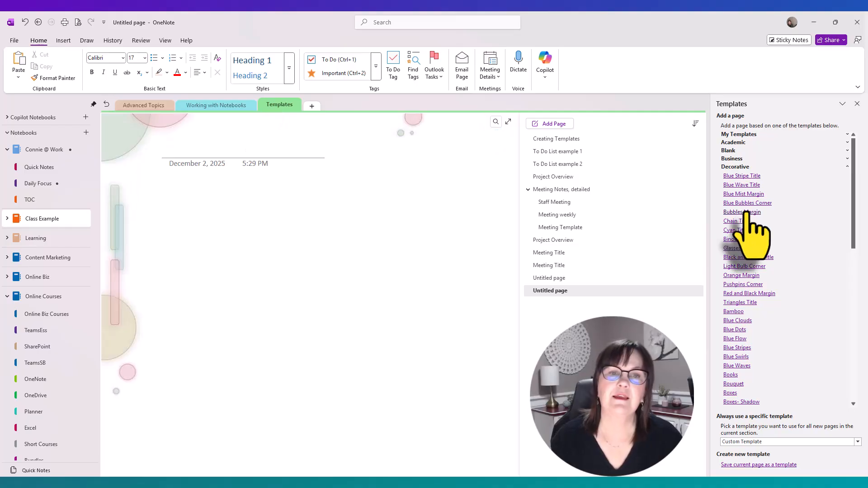
pyautogui.click(746, 249)
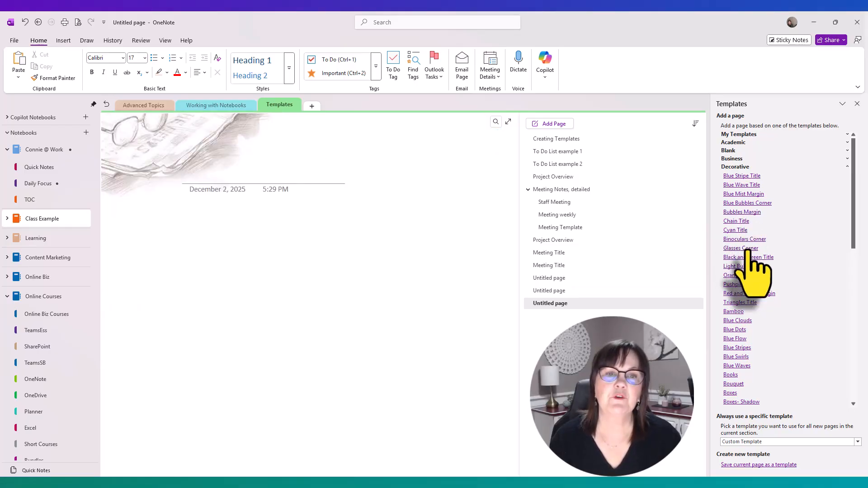
pyautogui.click(745, 284)
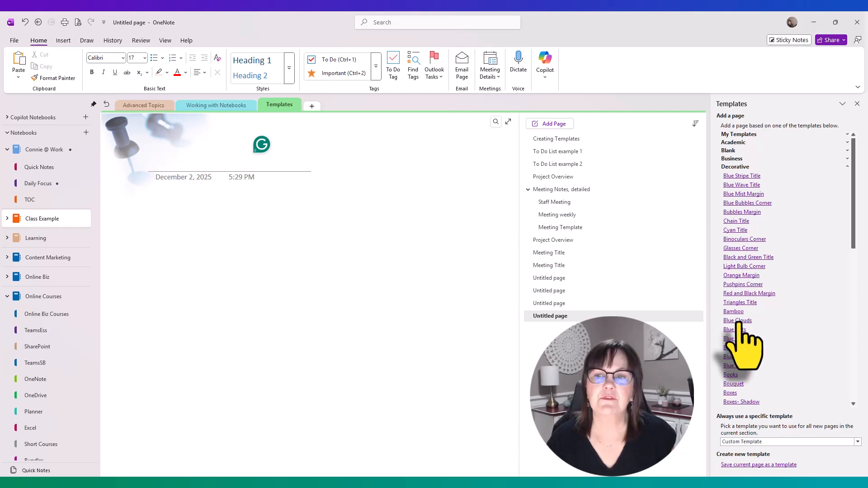
pyautogui.click(740, 320)
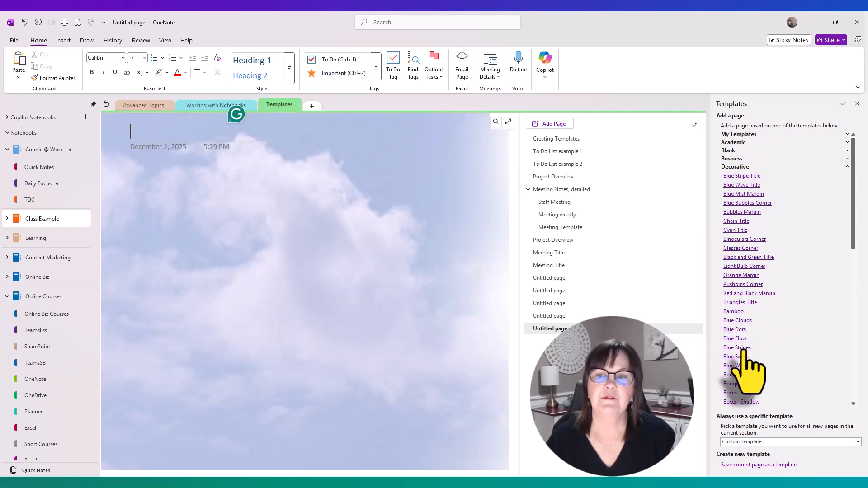
pyautogui.click(737, 347)
pyautogui.click(737, 365)
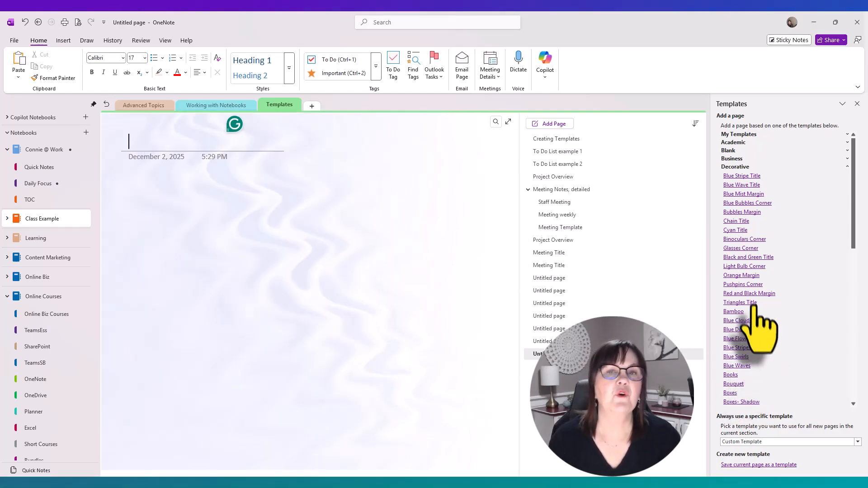
# Step: Delete all the untitled decorative sample pages listed below the second Meeting Title page
pyautogui.keyDown('shift'); pyautogui.click(561, 264); pyautogui.keyUp('shift')
pyautogui.keyDown('shift'); pyautogui.click(568, 279); pyautogui.keyUp('shift')
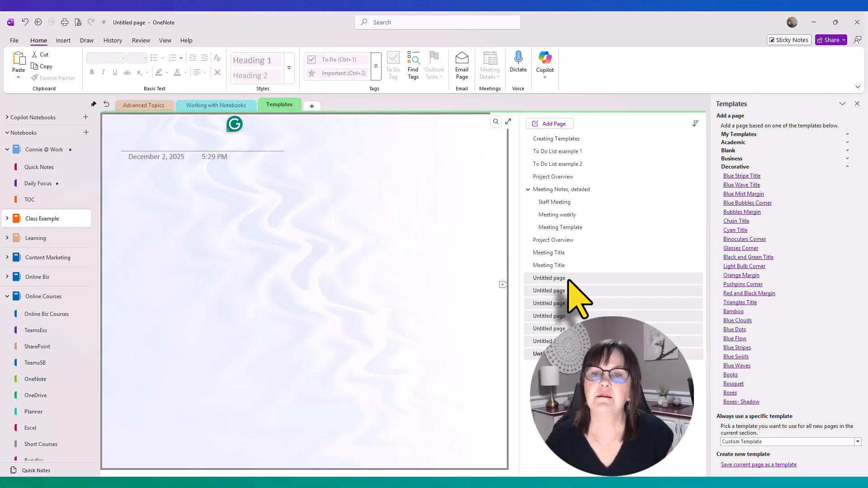
pyautogui.press('Delete')
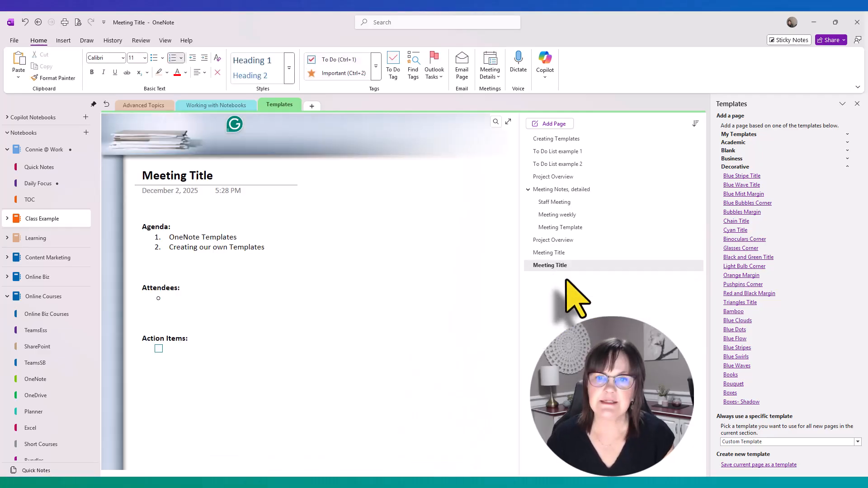
# Step: Add a page from each planner template: Simple To Do List, Prioritized To Do List and Project To Do List
pyautogui.click(847, 167)
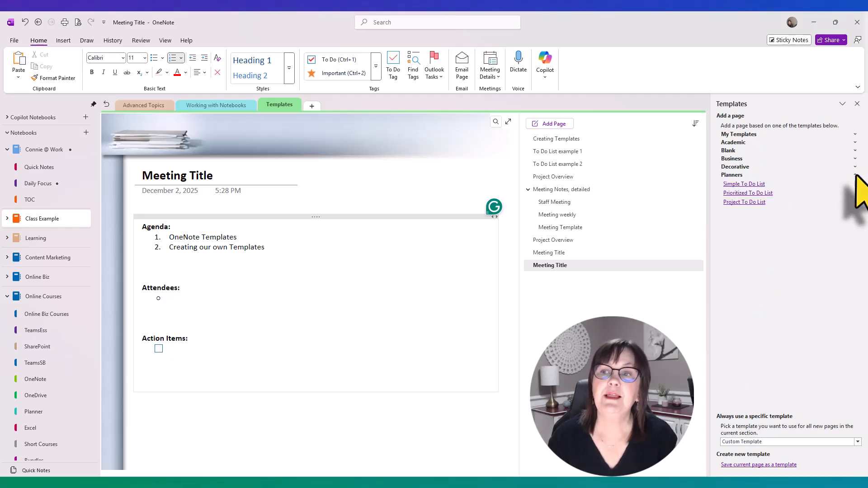
pyautogui.click(739, 184)
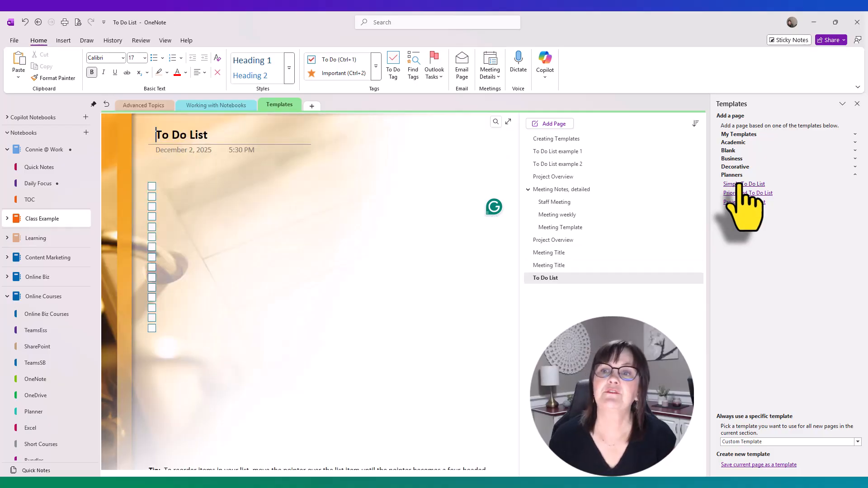
pyautogui.click(743, 193)
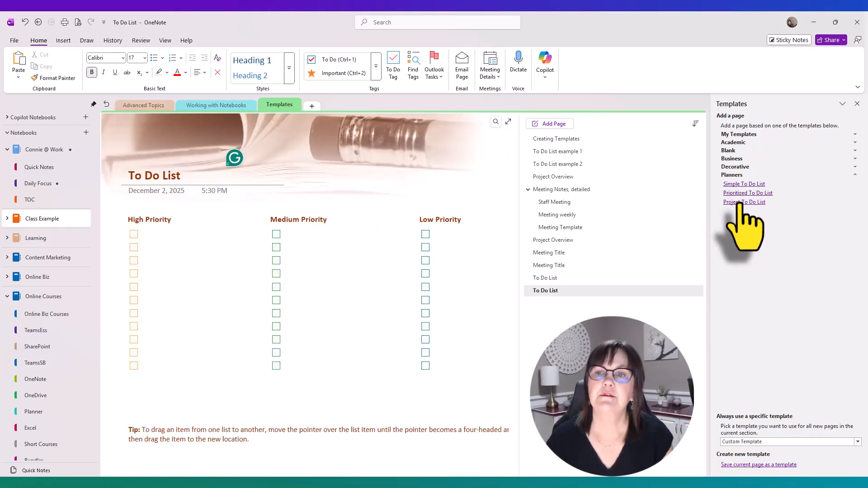
pyautogui.click(742, 203)
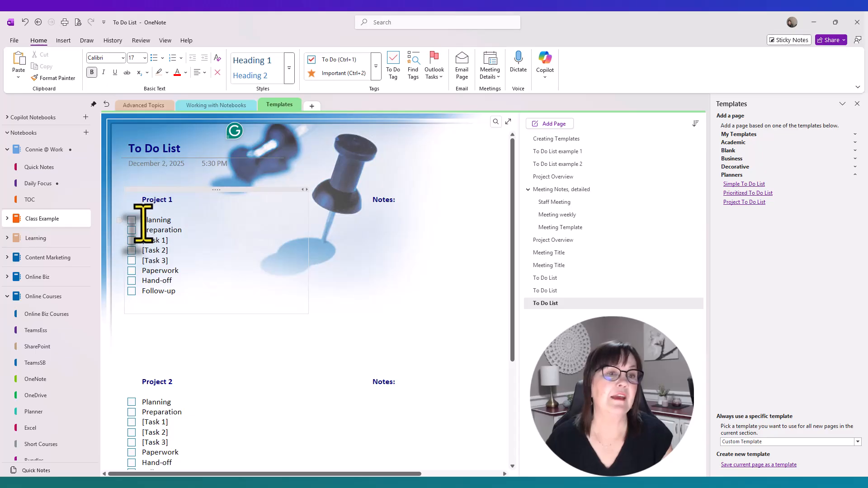
# Step: Under Project 1, replace the first two tasks with "OneNote Training" and "Examples here" and delete the remaining placeholder tasks
pyautogui.doubleClick(156, 220)
pyautogui.write('OneNote Trai')
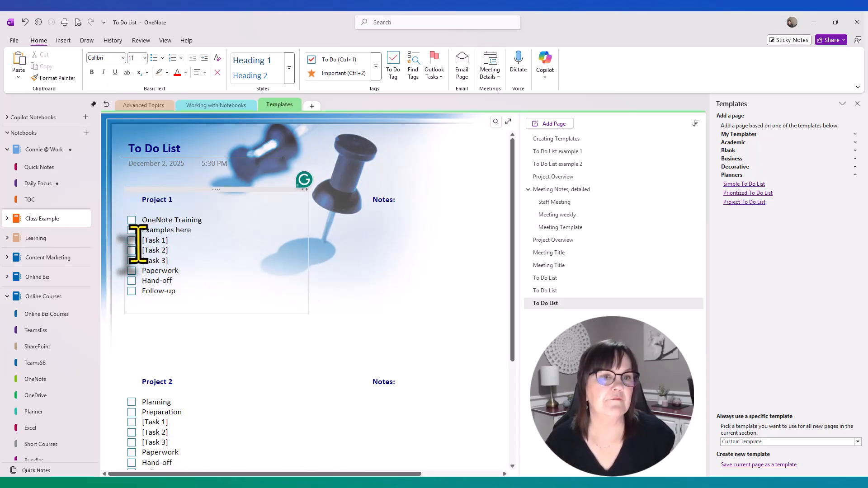
pyautogui.moveTo(144, 240); pyautogui.dragTo(178, 291)
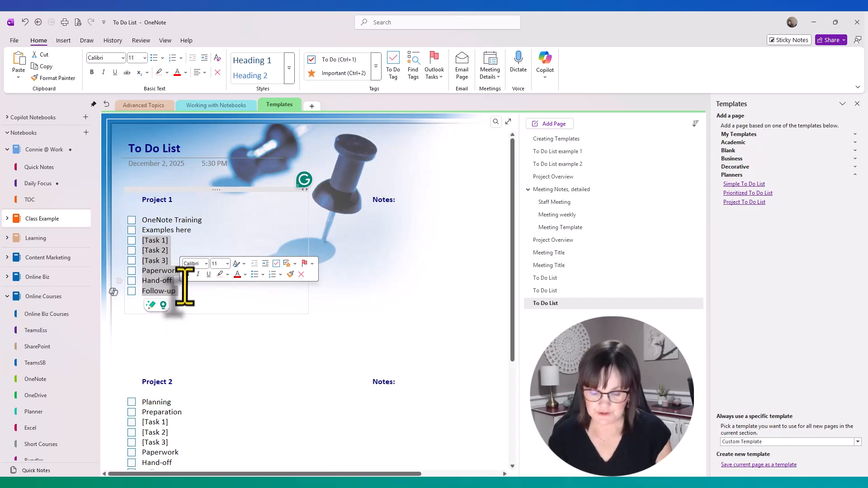
pyautogui.press('Delete')
pyautogui.click(398, 200)
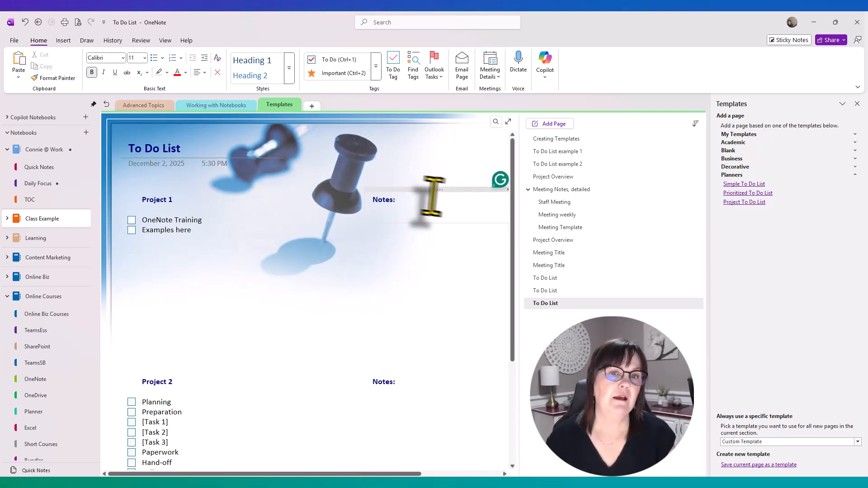
pyautogui.click(391, 382)
pyautogui.click(170, 382)
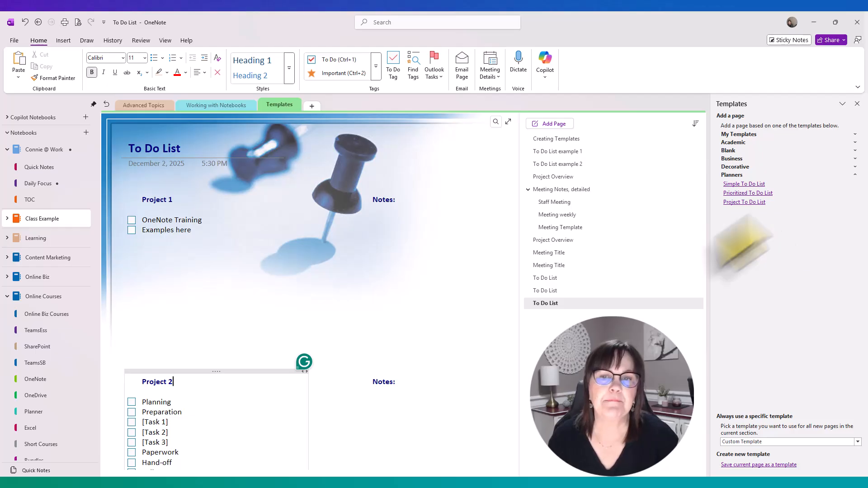
# Step: Retitle the informal meeting notes page "Weekly Meeting"
pyautogui.click(565, 266)
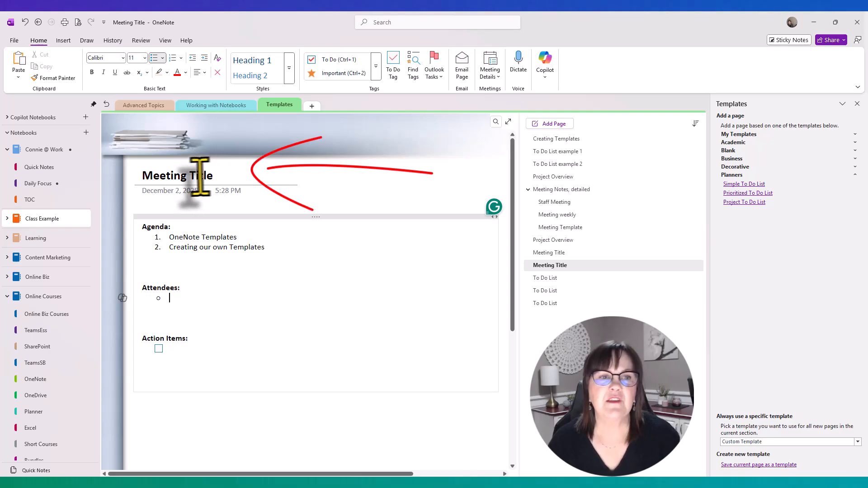
pyautogui.click(143, 176)
pyautogui.write('Weekly')
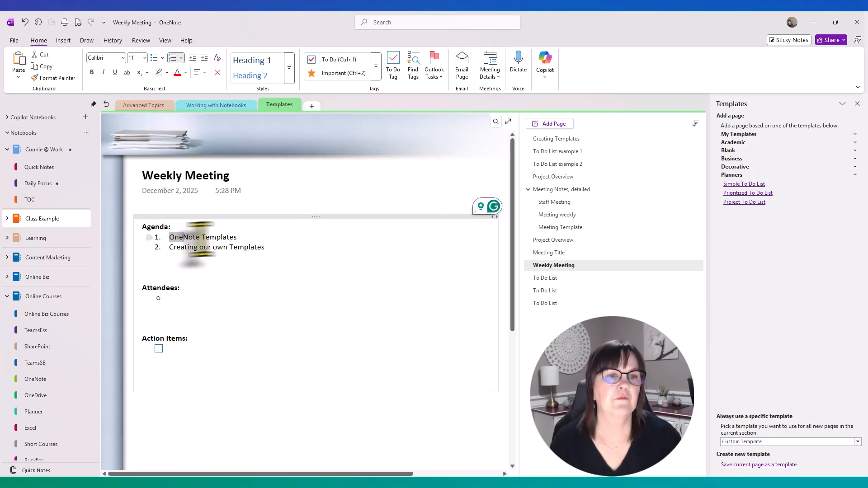
# Step: Replace the agenda with three items: "Course Video Updates", "YouTube Channel Ideas" and "Client Support Questions"
pyautogui.tripleClick(252, 236)
pyautogui.write('C')
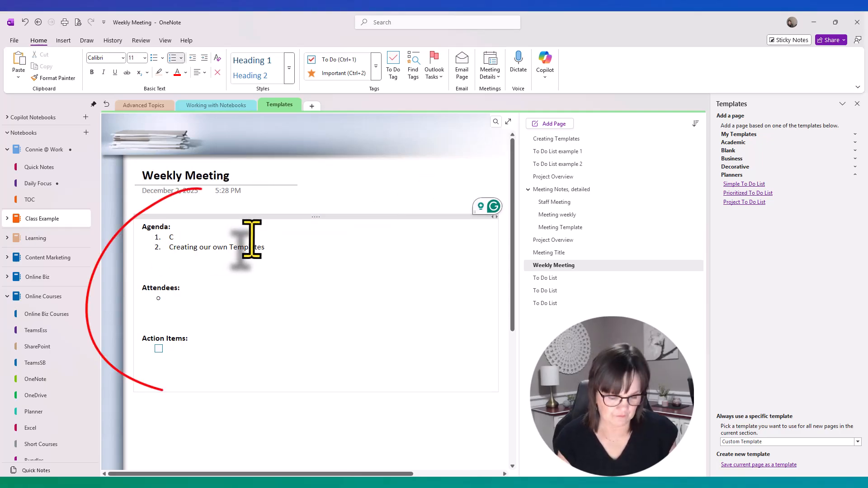
pyautogui.write('ourse Video Updates')
pyautogui.tripleClick(251, 247)
pyautogui.write('YouTube Channel Ideas')
pyautogui.press('Return')
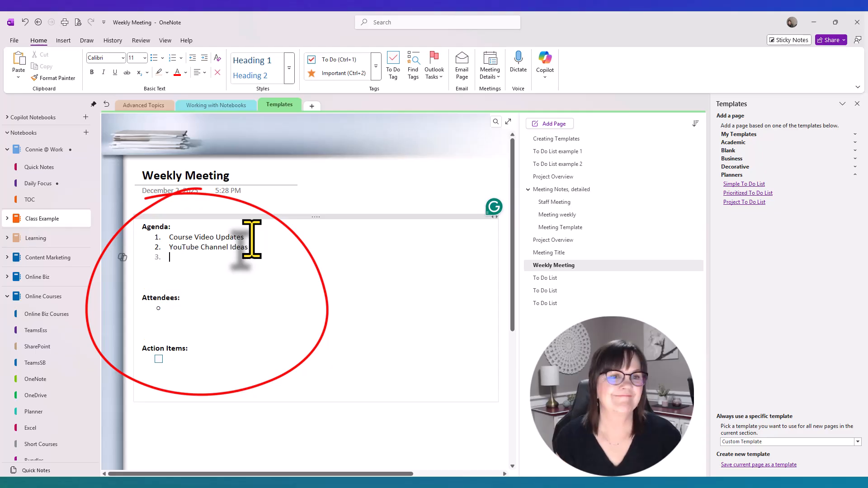
pyautogui.write('Client Support Questions')
# Step: List the two attendees' first names under Attendees and remove the creation time from the page header
pyautogui.click(181, 308)
pyautogui.write('Connie')
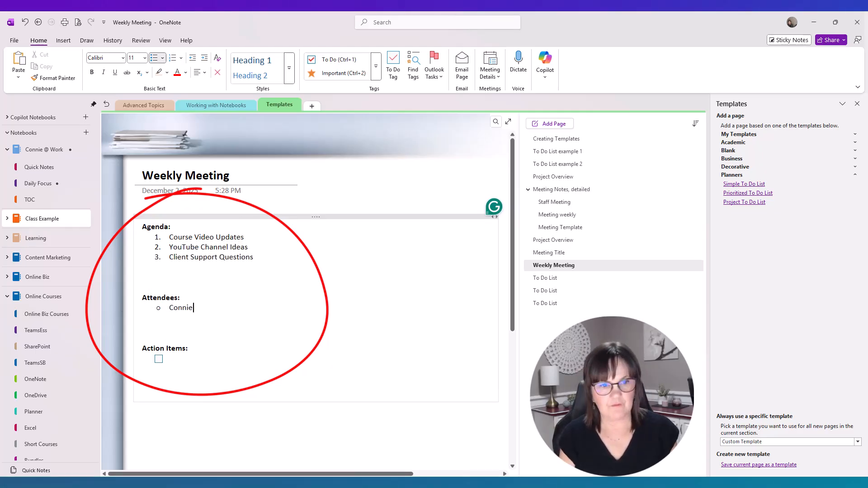
pyautogui.press('Return')
pyautogui.write('Marta')
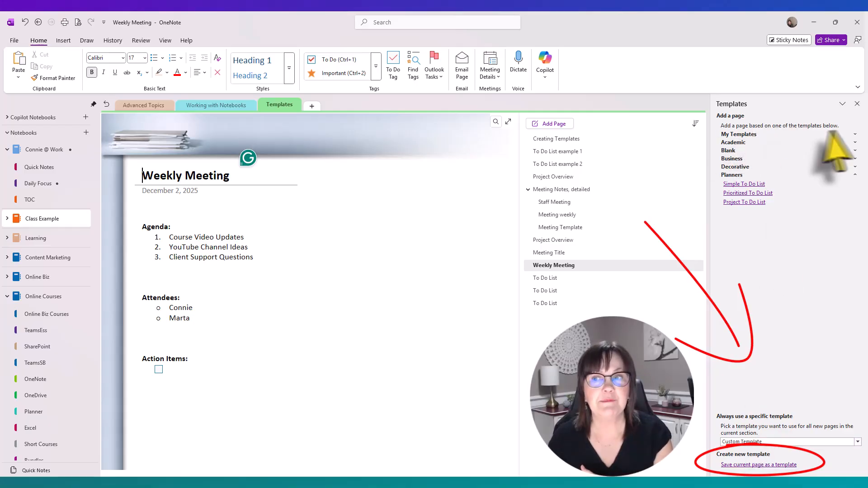
# Step: Save the Weekly Meeting page as a template named "Weekly Agenda" and make it the default for new pages in this section
pyautogui.click(855, 135)
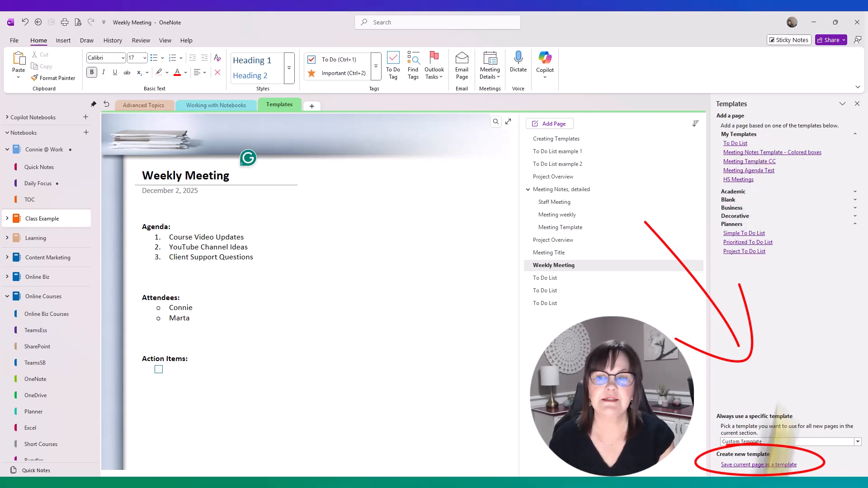
pyautogui.click(750, 465)
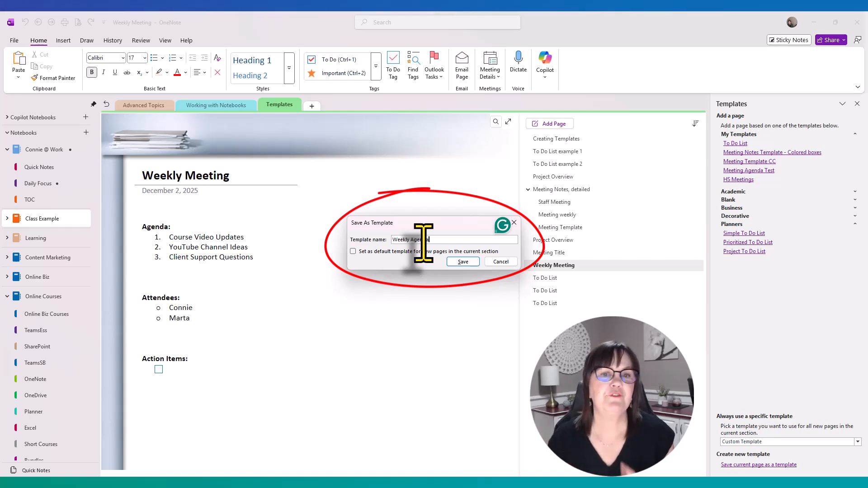
pyautogui.click(353, 251)
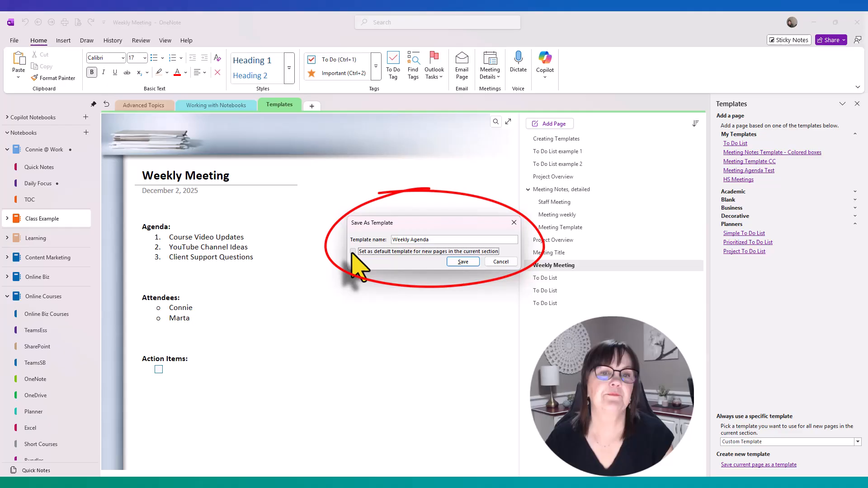
pyautogui.click(463, 262)
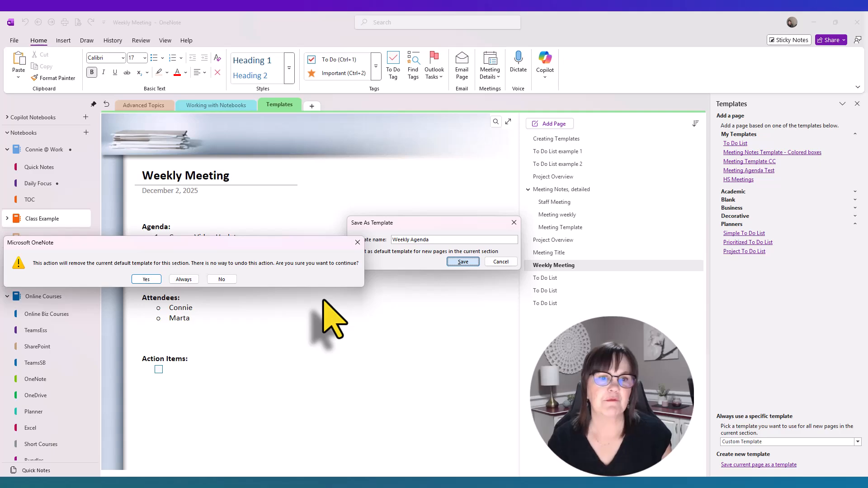
pyautogui.click(147, 279)
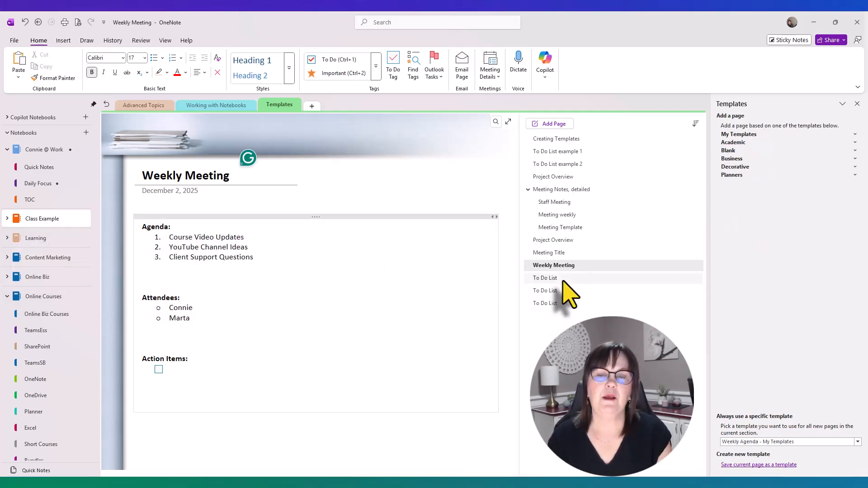
# Step: Delete the three To Do List sample pages below Weekly Meeting and the Project Overview and Meeting Title pages directly above it
pyautogui.moveTo(562, 281)
pyautogui.mouseDown()
pyautogui.moveTo(561, 304)
pyautogui.moveTo(572, 294)
pyautogui.mouseUp()
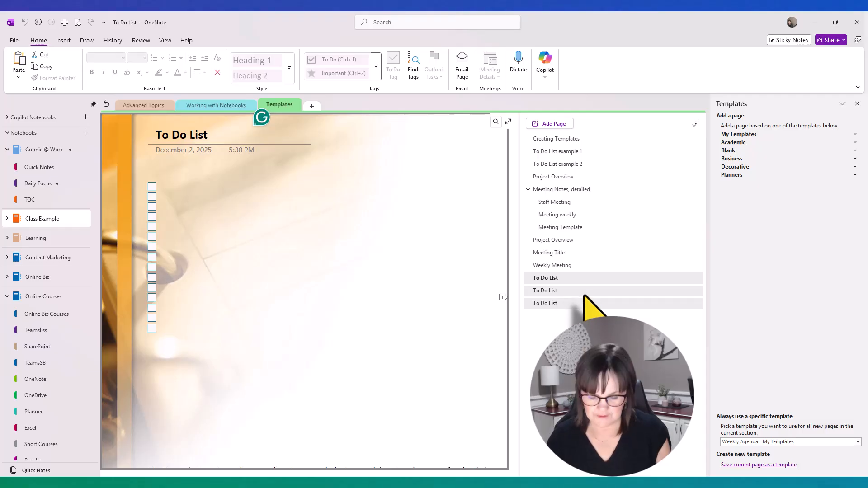
pyautogui.press('Delete')
pyautogui.moveTo(572, 252); pyautogui.dragTo(574, 240)
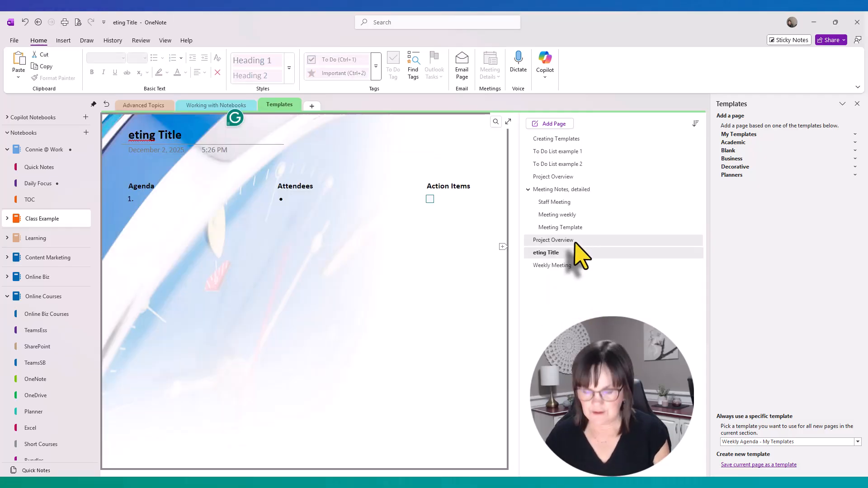
pyautogui.press('Delete')
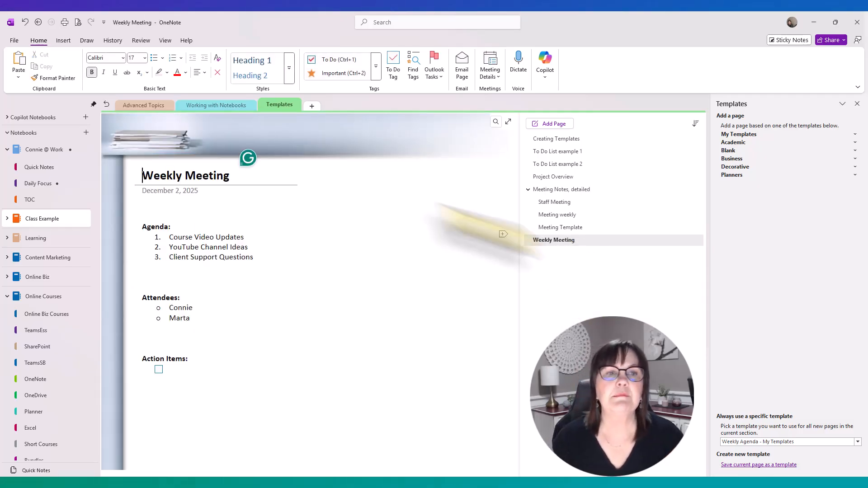
# Step: Extend the page title to "Weekly Meeting - December 2" and add four new pages based on the section's default template
pyautogui.click(255, 177)
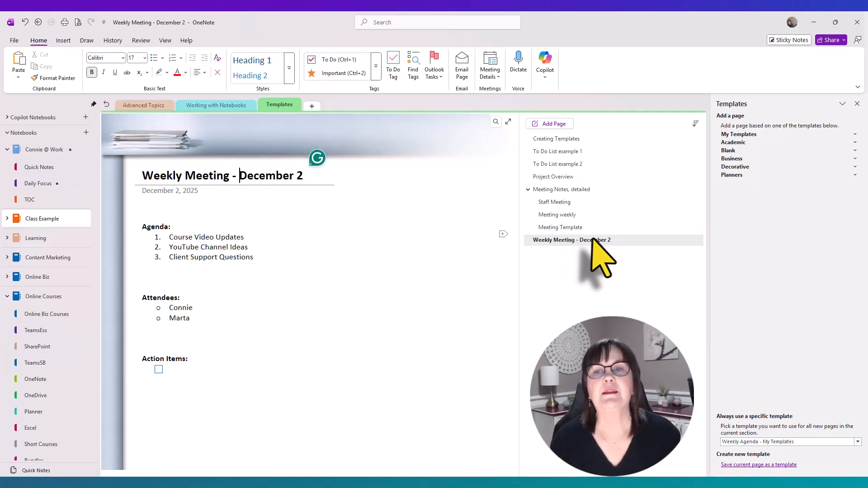
pyautogui.click(600, 240)
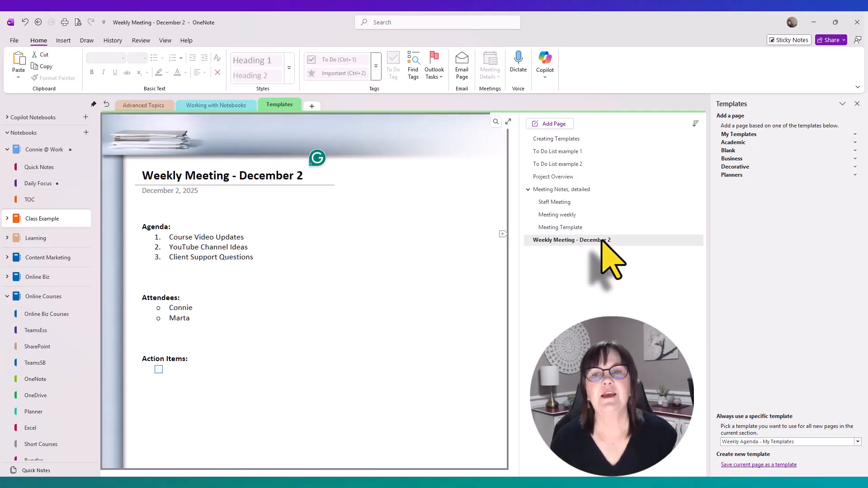
pyautogui.click(553, 124)
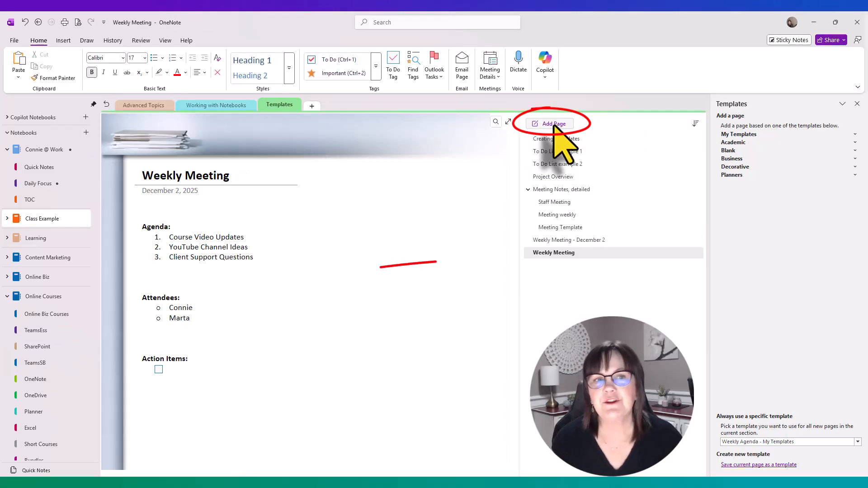
pyautogui.click(553, 124)
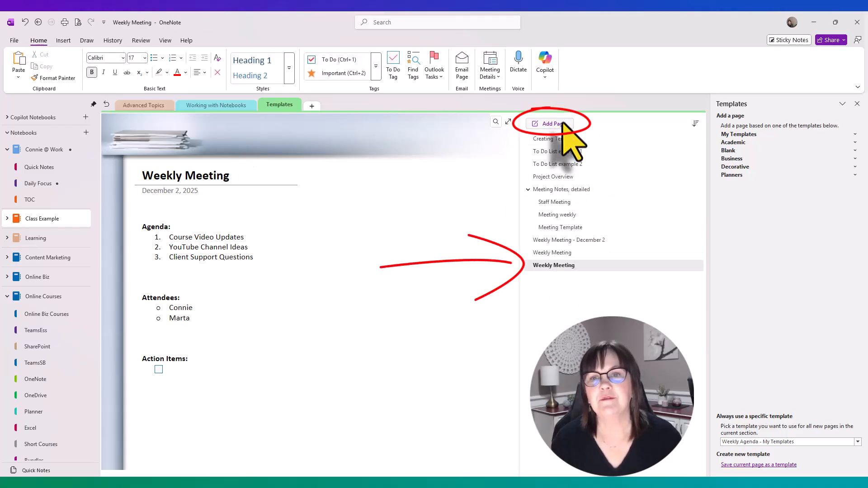
pyautogui.click(553, 124)
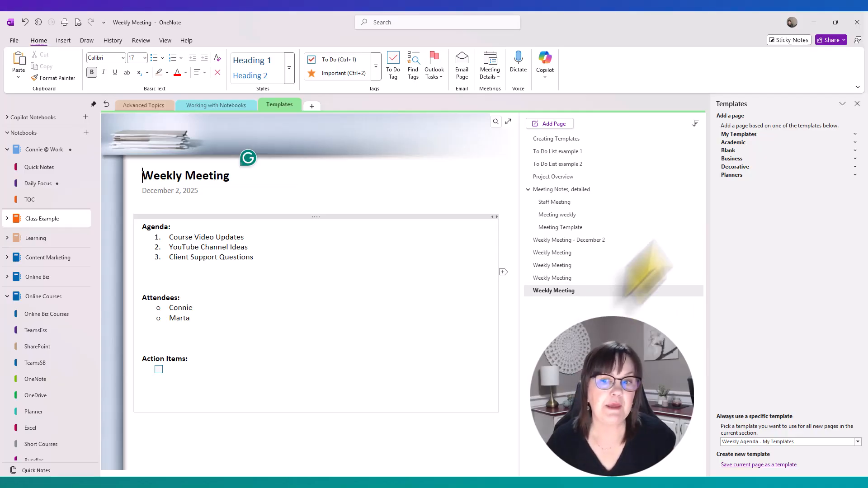
# Step: Add two pages from the Blank category's Default template, with one page from the section's default template between them
pyautogui.click(741, 151)
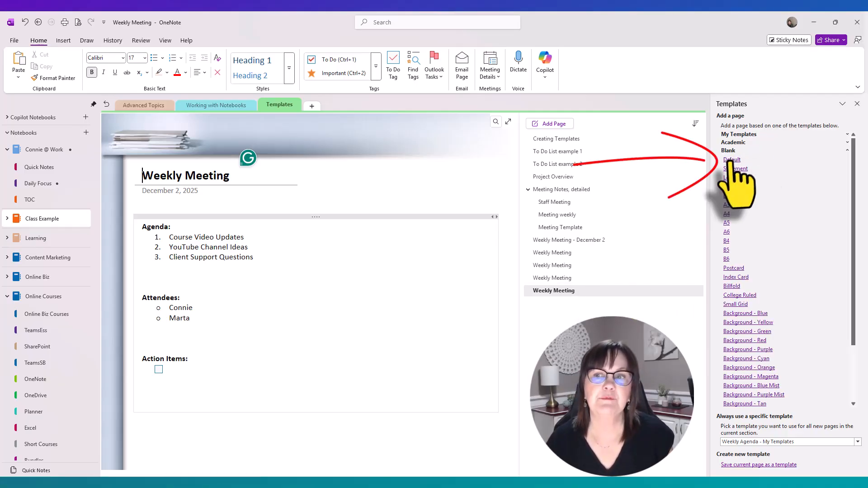
pyautogui.click(732, 160)
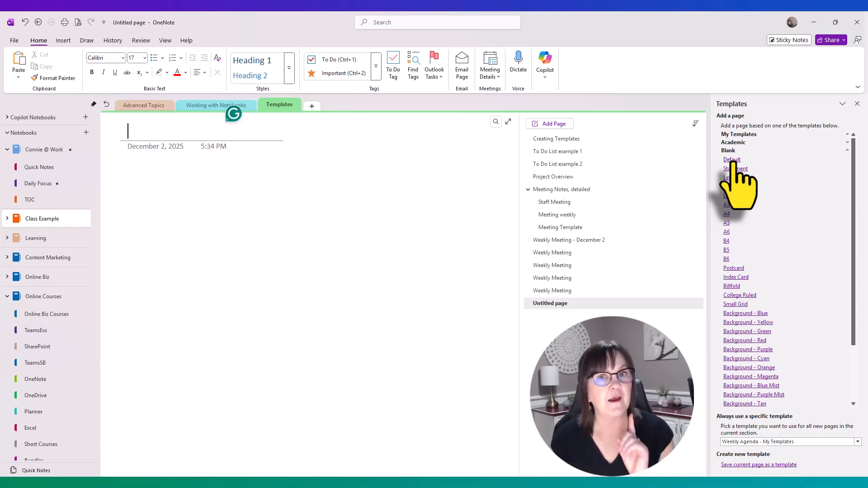
pyautogui.click(547, 124)
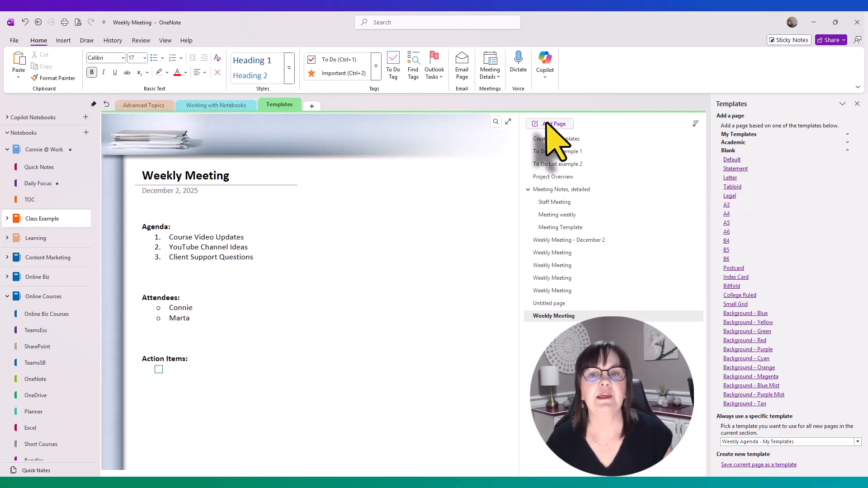
pyautogui.click(732, 160)
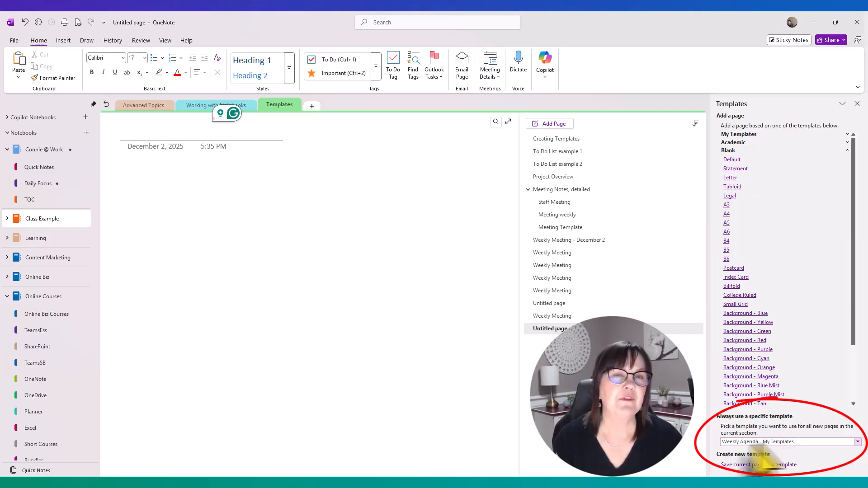
# Step: Change the template used for all new pages in this section to "Default - Blank", accepting removal of the current default
pyautogui.click(857, 442)
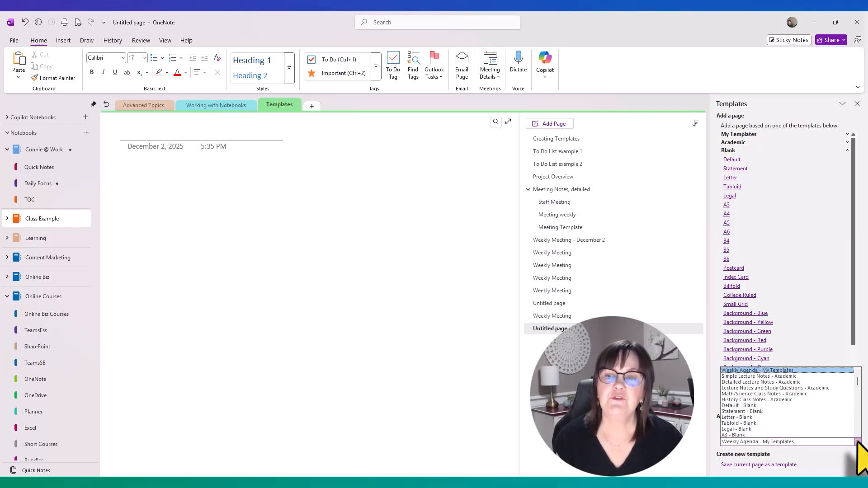
pyautogui.click(789, 406)
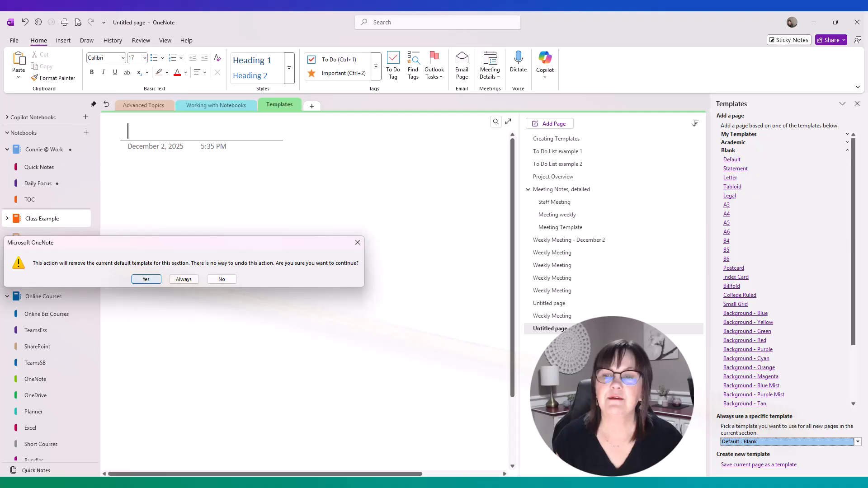
pyautogui.click(150, 279)
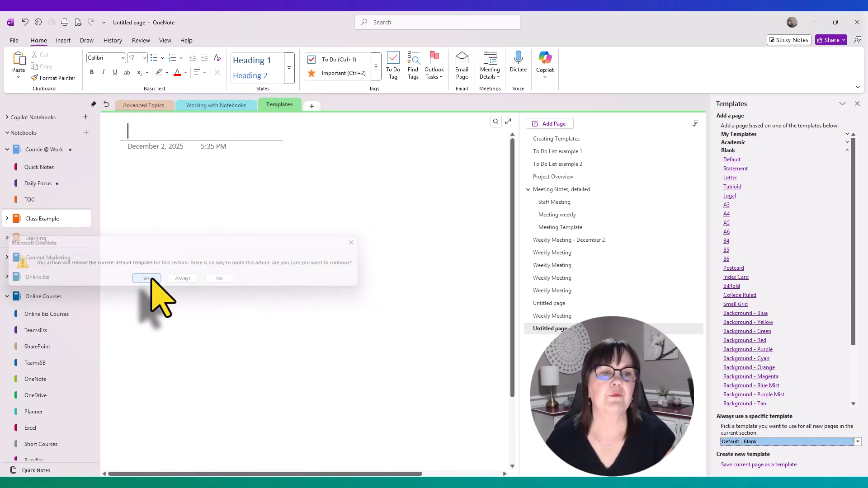
# Step: Add four new pages to the section using the blank default
pyautogui.click(563, 127)
pyautogui.click(563, 127)
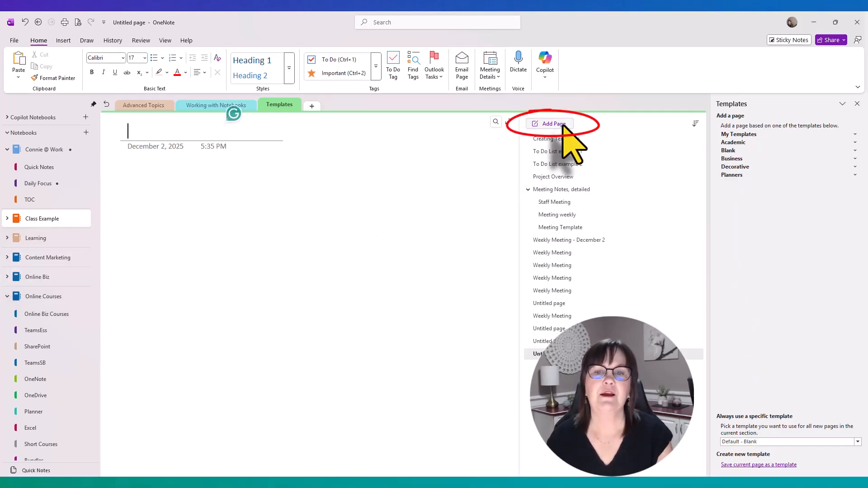
pyautogui.click(564, 127)
pyautogui.click(564, 127)
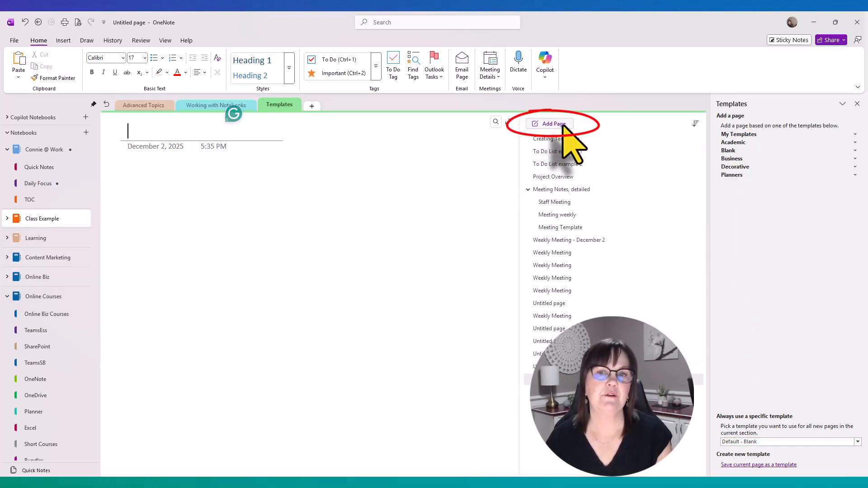
# Step: Add a page based on the saved "Weekly Agenda" template from My Templates
pyautogui.click(560, 327)
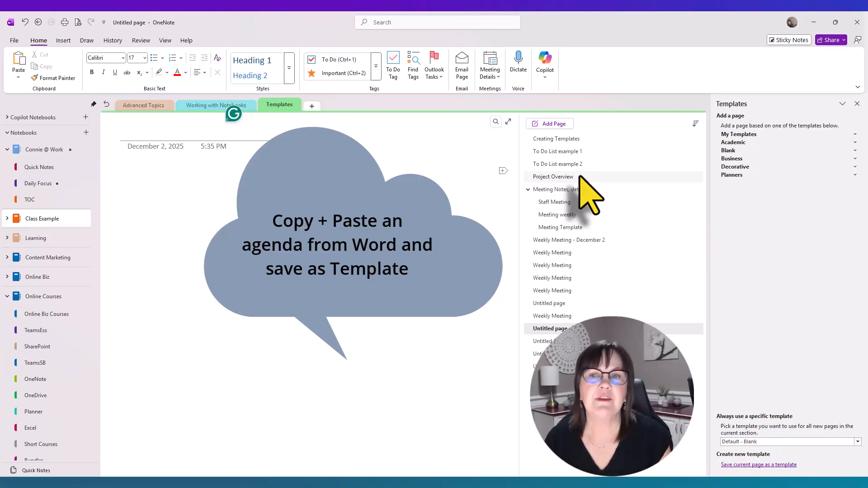
pyautogui.click(771, 134)
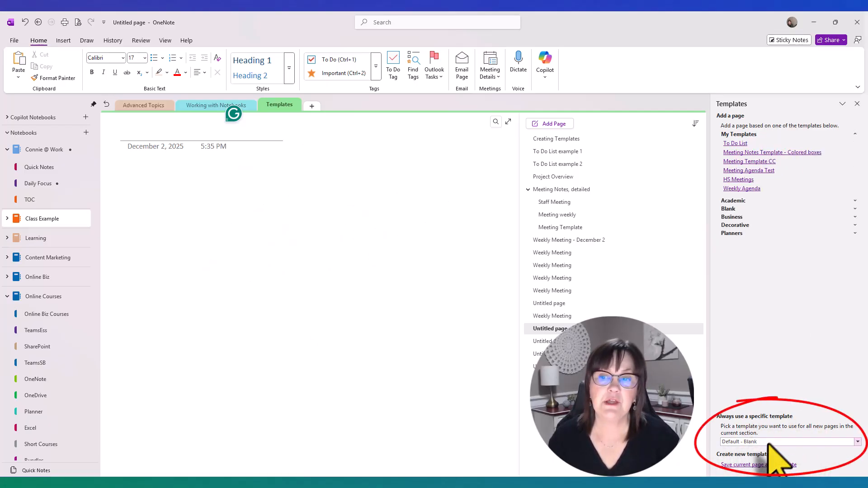
pyautogui.click(752, 190)
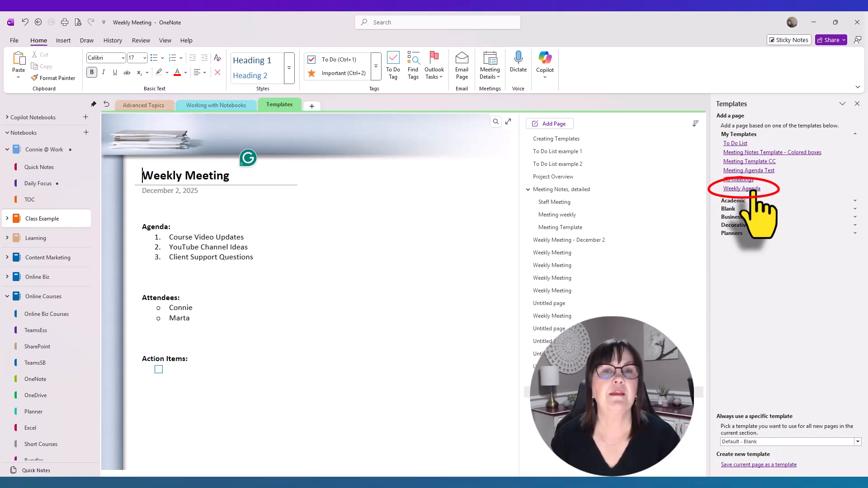